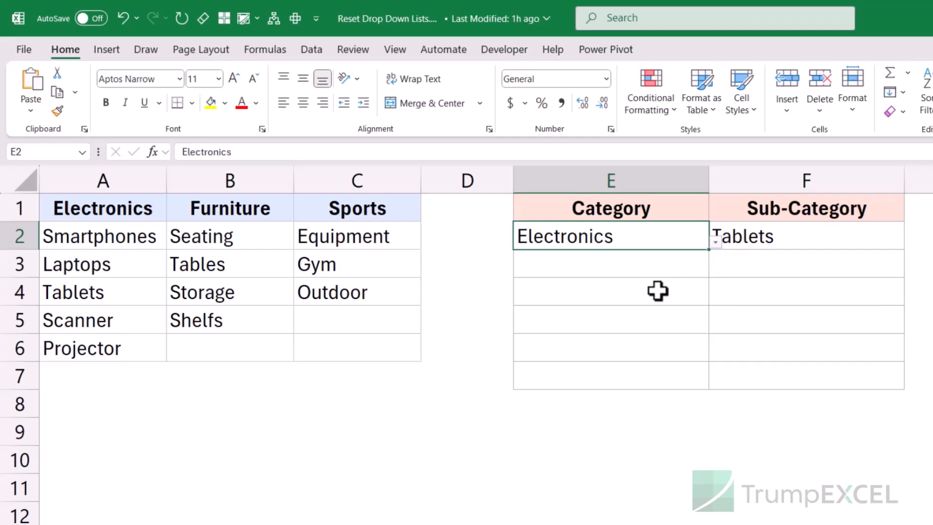
Step: Fill row 4 by choosing Furniture as the category in E4 and Shelfs as the sub-category in F4
{"action": "left_click", "coordinate": [715, 298]}
{"action": "left_click", "coordinate": [680, 324]}
{"action": "left_click", "coordinate": [778, 298]}
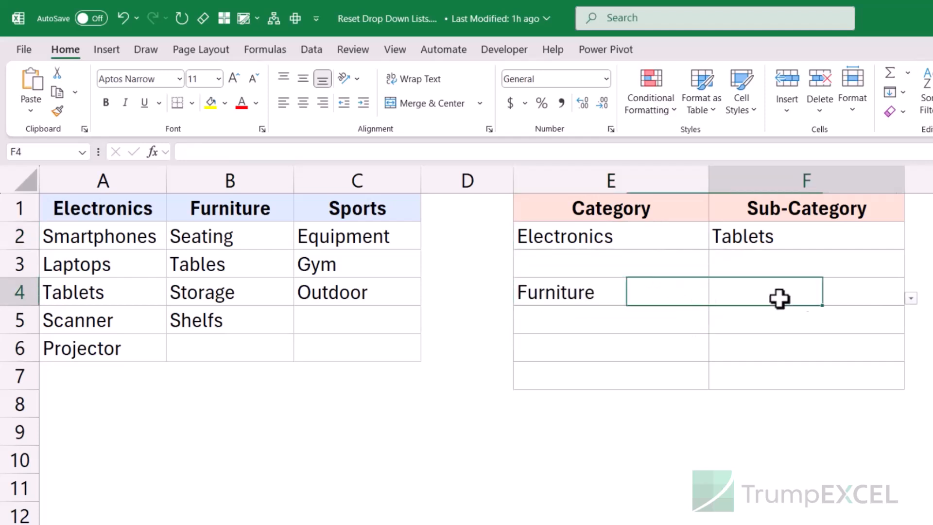
{"action": "left_click", "coordinate": [921, 299]}
{"action": "left_click", "coordinate": [882, 298]}
{"action": "left_click", "coordinate": [910, 296]}
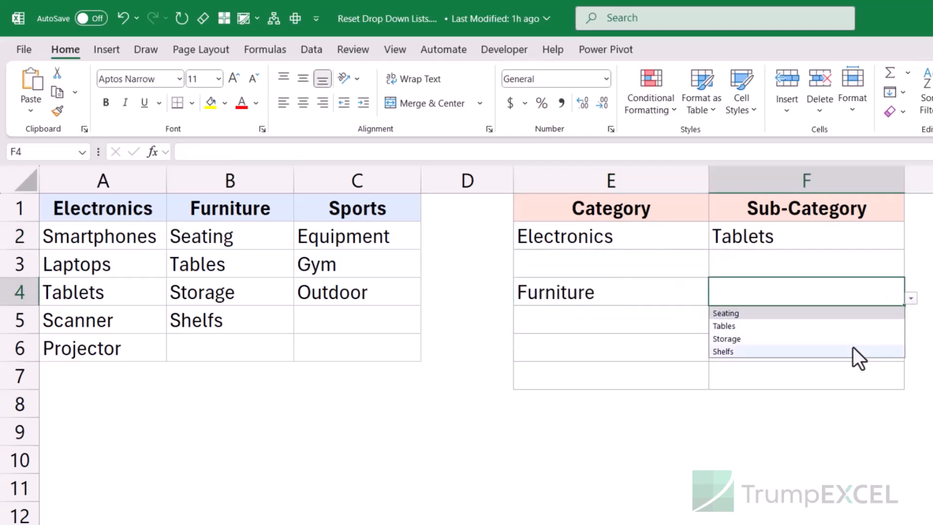
{"action": "left_click", "coordinate": [853, 347]}
Step: Change the category in E4 to Sports and select the dependent sub-category cell F4
{"action": "left_click", "coordinate": [700, 300]}
{"action": "left_click", "coordinate": [715, 301]}
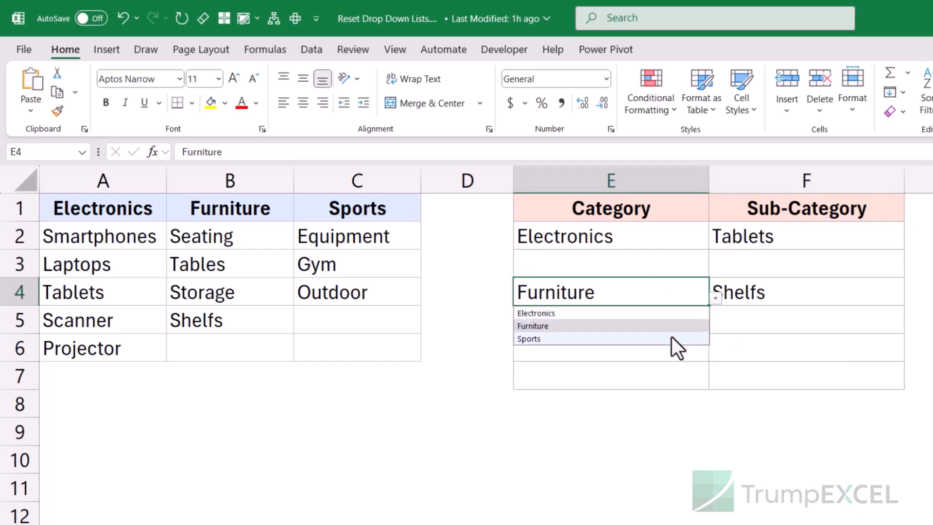
{"action": "left_click", "coordinate": [671, 337]}
{"action": "left_click", "coordinate": [794, 300]}
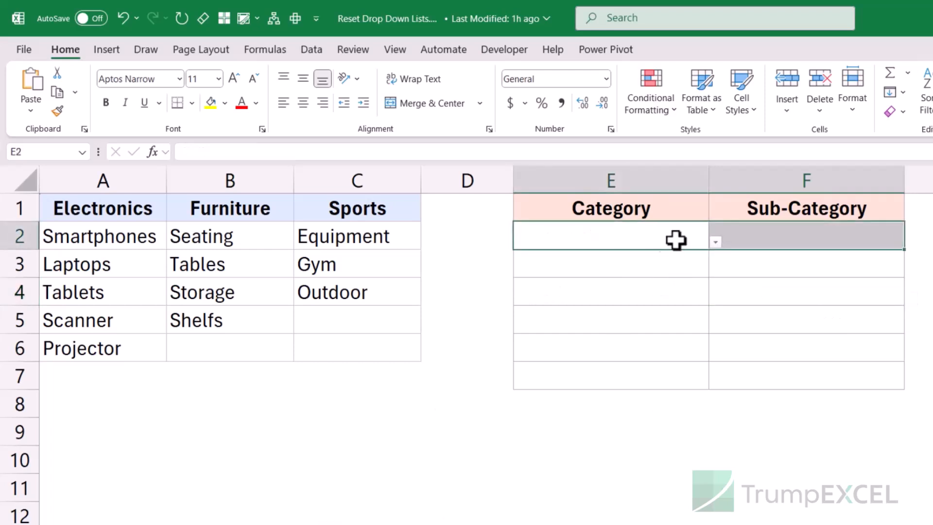
Step: Choose Furniture as the category in E2 and Storage as the sub-category in F2
{"action": "left_click", "coordinate": [730, 238]}
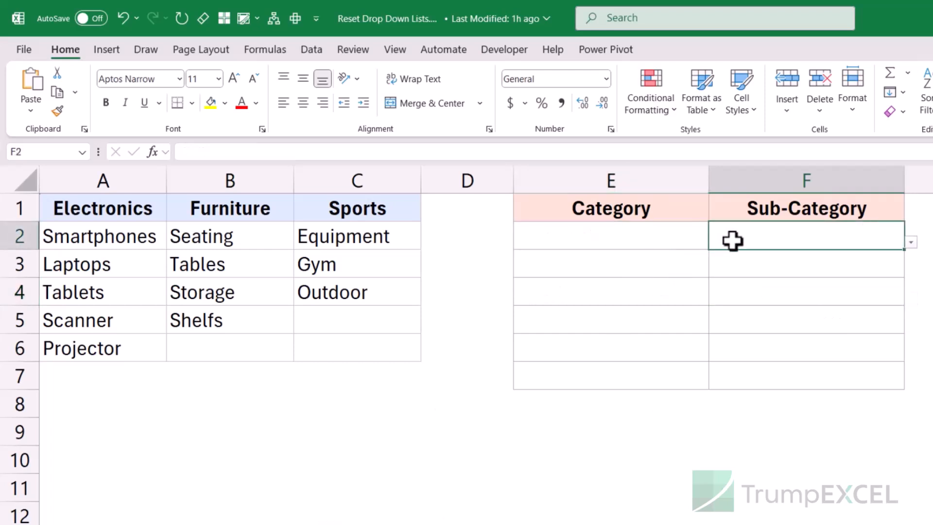
{"action": "left_click", "coordinate": [686, 243]}
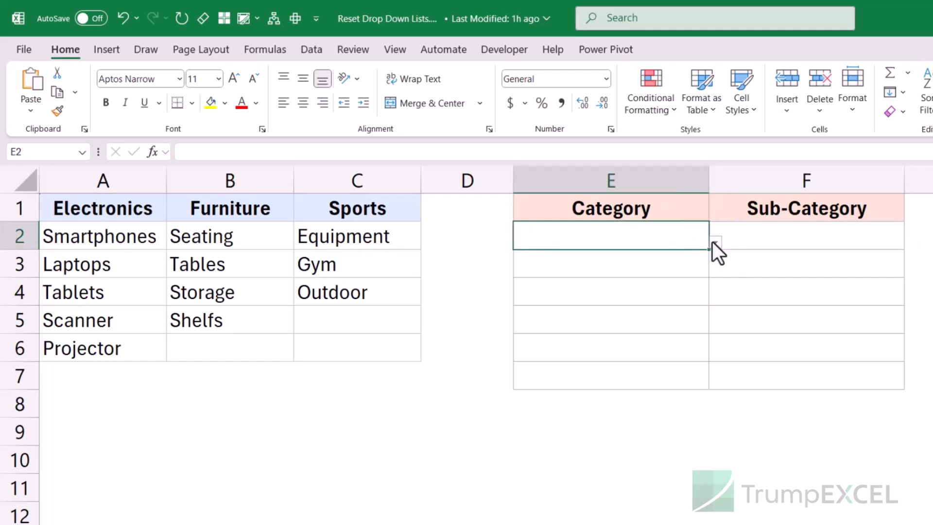
{"action": "left_click", "coordinate": [715, 241]}
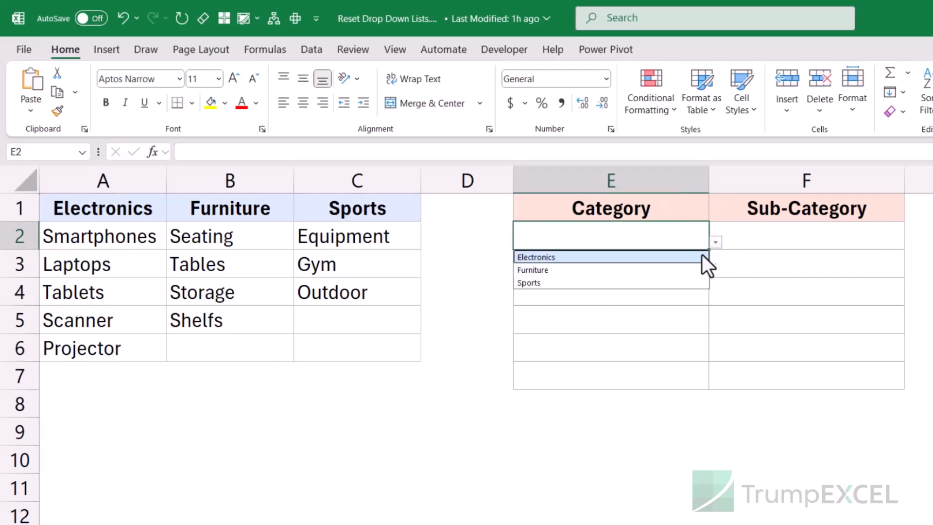
{"action": "left_click", "coordinate": [695, 268]}
{"action": "left_click", "coordinate": [775, 240]}
{"action": "left_click", "coordinate": [912, 241]}
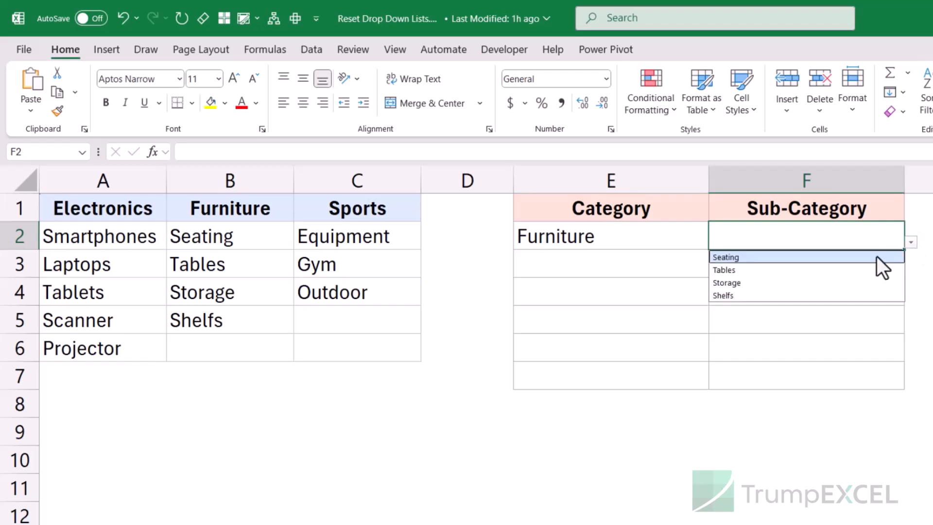
{"action": "left_click", "coordinate": [854, 283]}
Step: Examine the row 2 category and sub-category against the item lists under Furniture and Electronics
{"action": "left_click", "coordinate": [587, 433]}
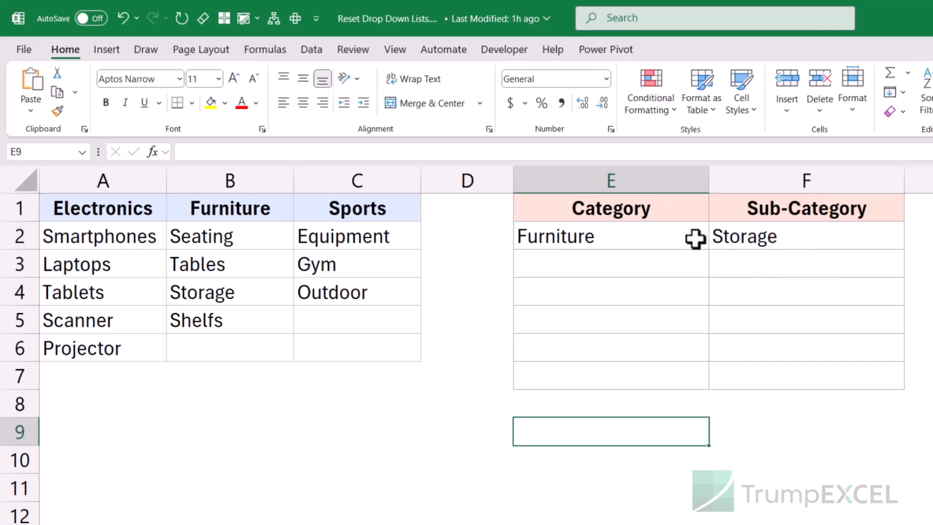
{"action": "left_click", "coordinate": [787, 244]}
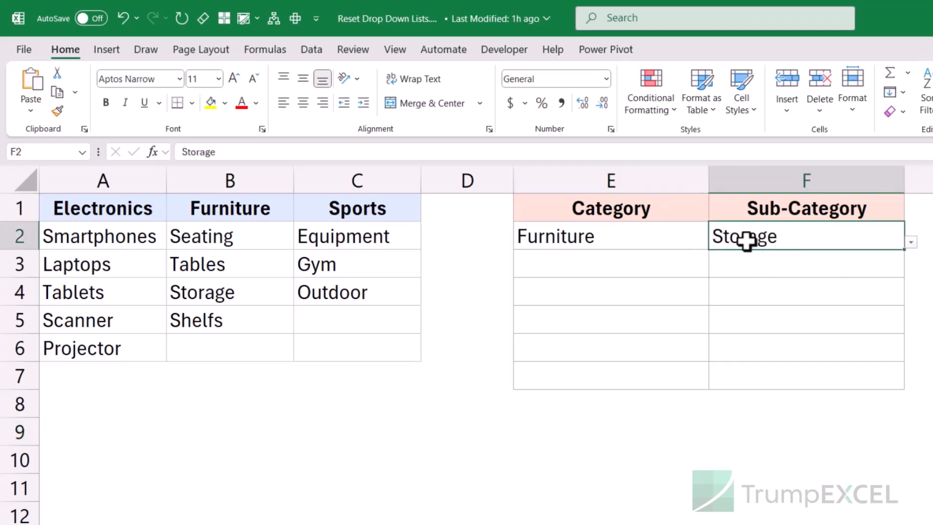
{"action": "left_click", "coordinate": [669, 242]}
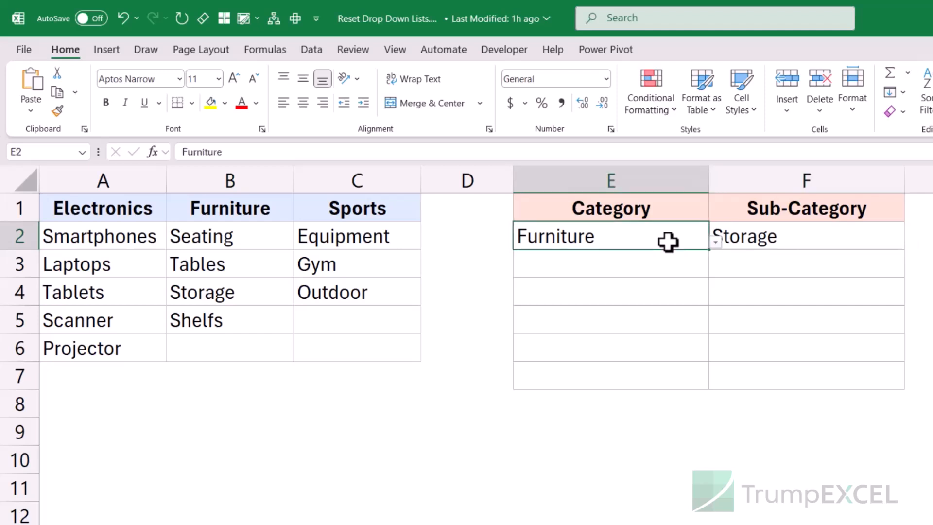
{"action": "left_click", "coordinate": [820, 234]}
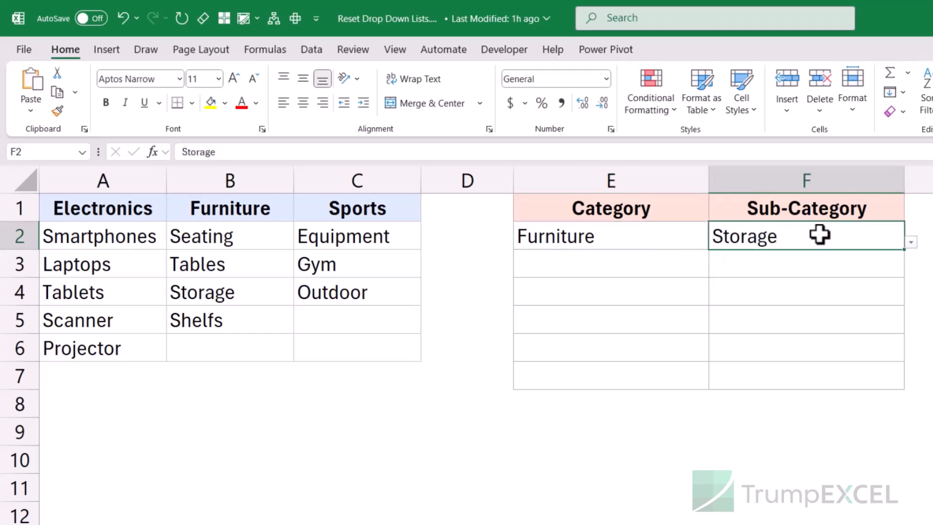
{"action": "left_click_drag", "start_coordinate": [212, 239], "coordinate": [213, 335]}
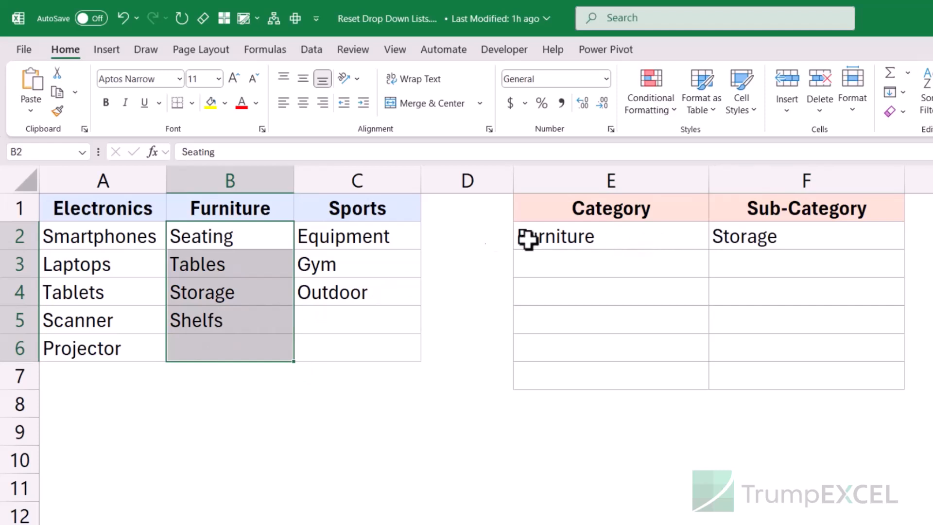
{"action": "left_click_drag", "start_coordinate": [153, 247], "coordinate": [141, 342]}
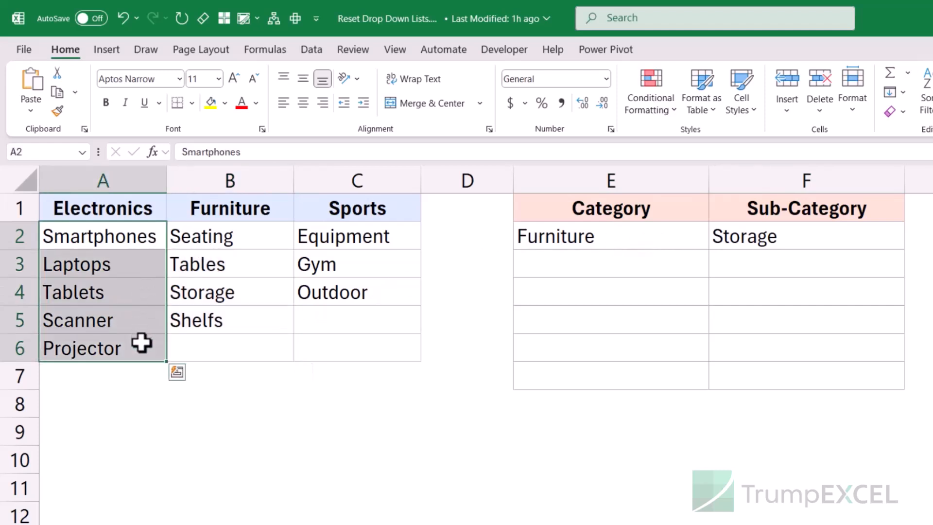
{"action": "left_click", "coordinate": [774, 242]}
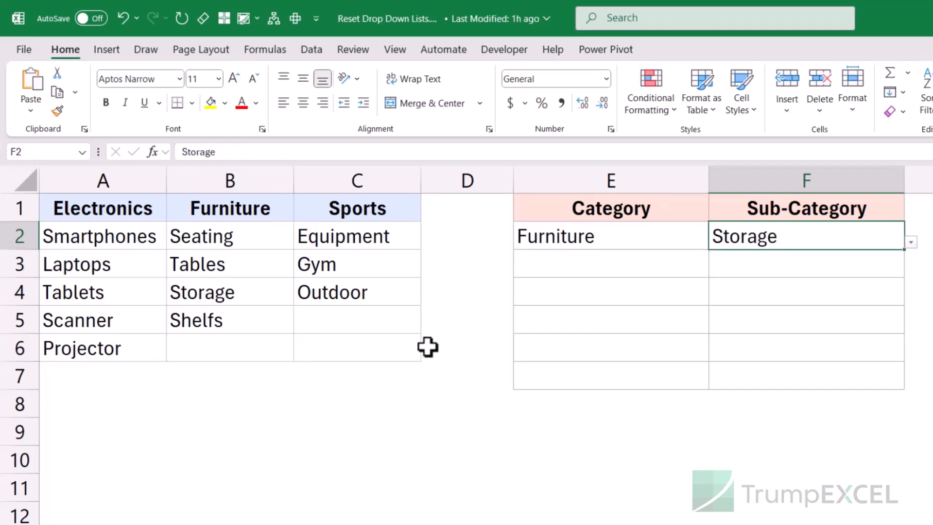
Step: Begin an XLOOKUP formula in E9 with E2 as lookup value and the header range $A$1:$C$1 as lookup array
{"action": "left_click", "coordinate": [546, 432]}
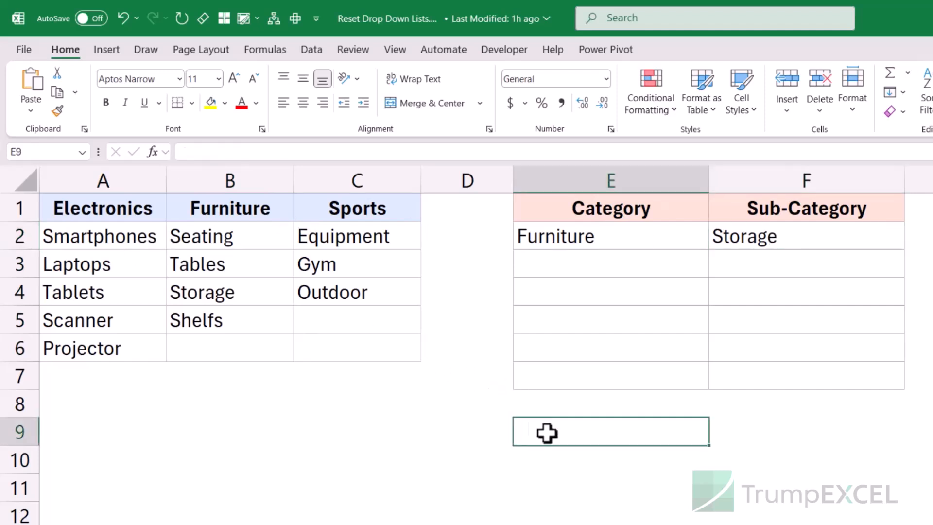
{"action": "type", "text": "=xlo"}
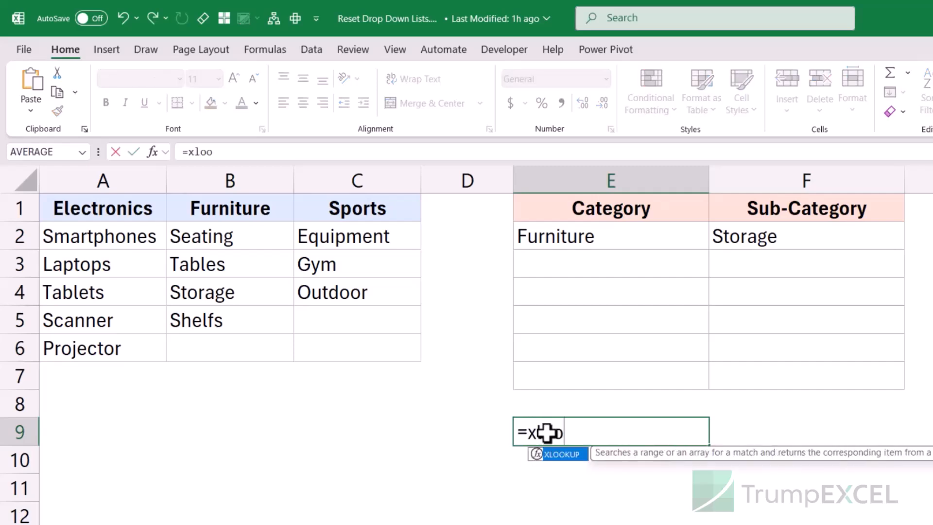
{"action": "type", "text": "o"}
{"action": "key", "text": "Tab"}
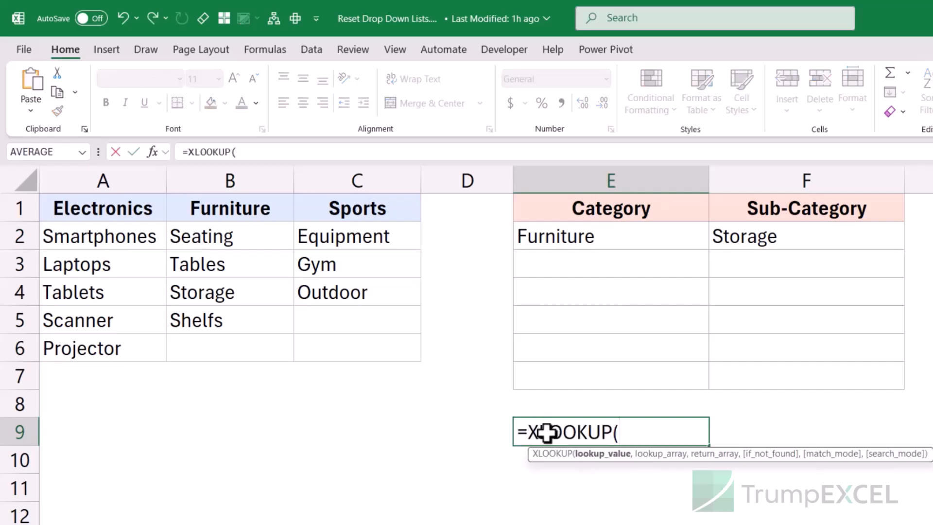
{"action": "left_click", "coordinate": [585, 239]}
{"action": "type", "text": ","}
{"action": "left_click_drag", "start_coordinate": [133, 191], "coordinate": [284, 194]}
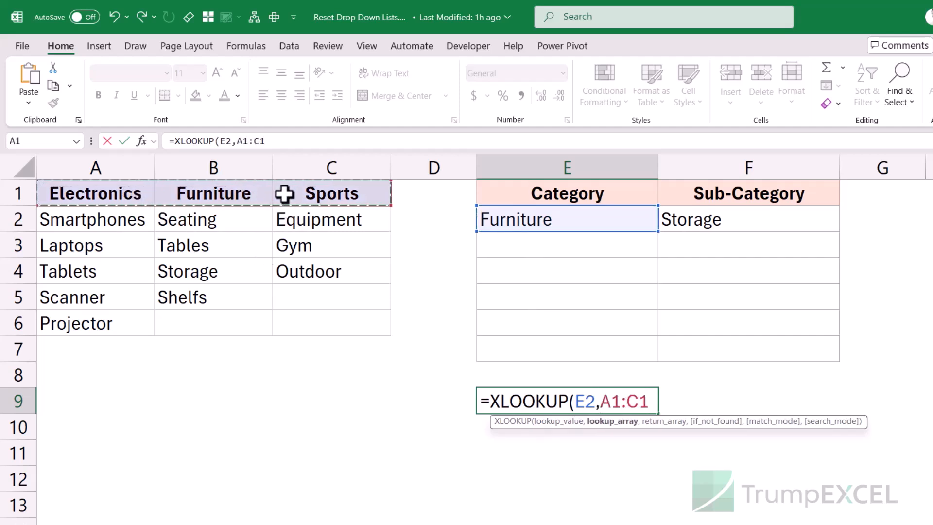
{"action": "key", "text": "F4"}
Step: Complete the XLOOKUP formula in E9 with $A$2:$C$6 as the return array
{"action": "type", "text": ","}
{"action": "left_click_drag", "start_coordinate": [138, 223], "coordinate": [317, 312]}
{"action": "key", "text": "F4"}
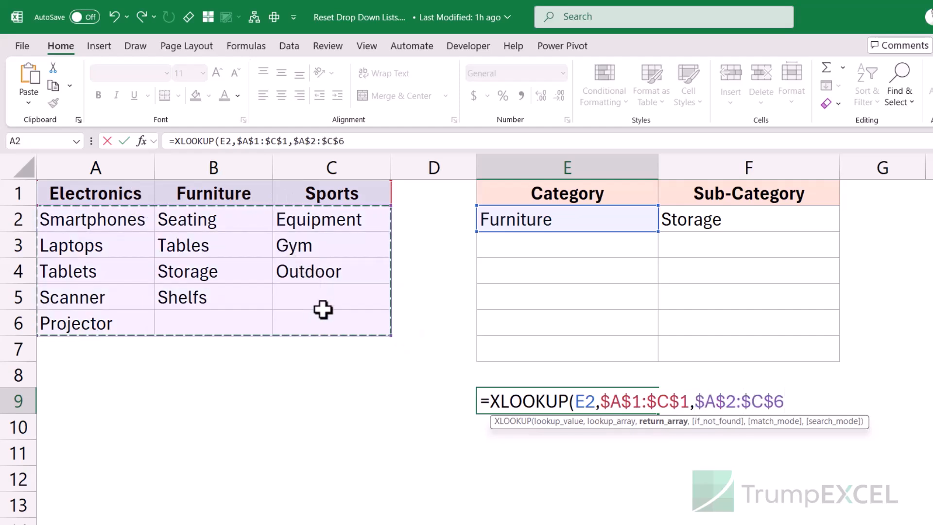
{"action": "type", "text": ")"}
{"action": "key", "text": "Return"}
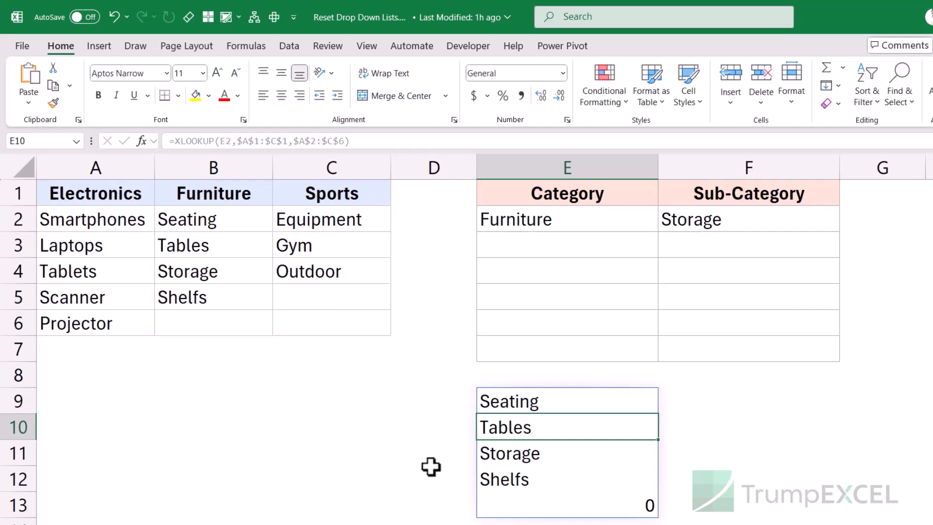
Step: Change the category in E2 to Sports and inspect the items returned from E9 down against F2
{"action": "left_click", "coordinate": [564, 223]}
{"action": "left_click", "coordinate": [665, 226]}
{"action": "left_click", "coordinate": [648, 265]}
{"action": "left_click_drag", "start_coordinate": [558, 409], "coordinate": [548, 502]}
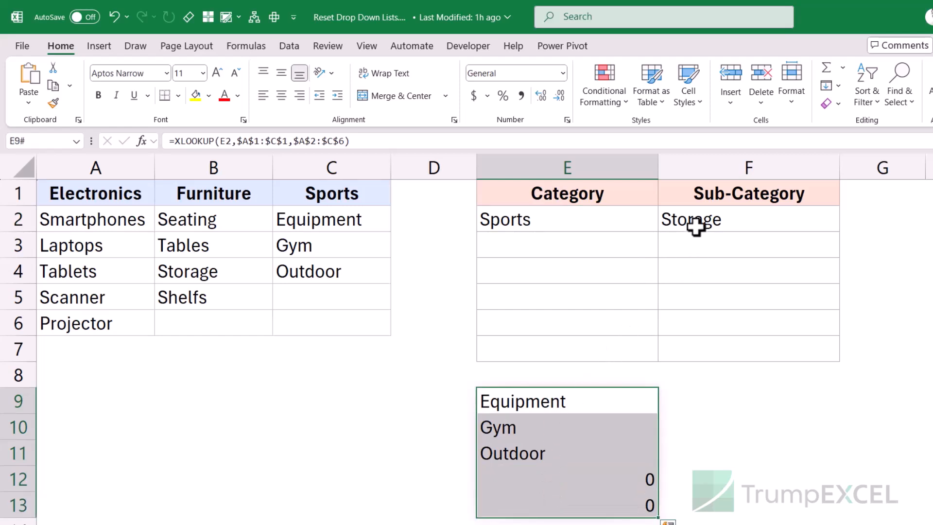
{"action": "left_click", "coordinate": [714, 221]}
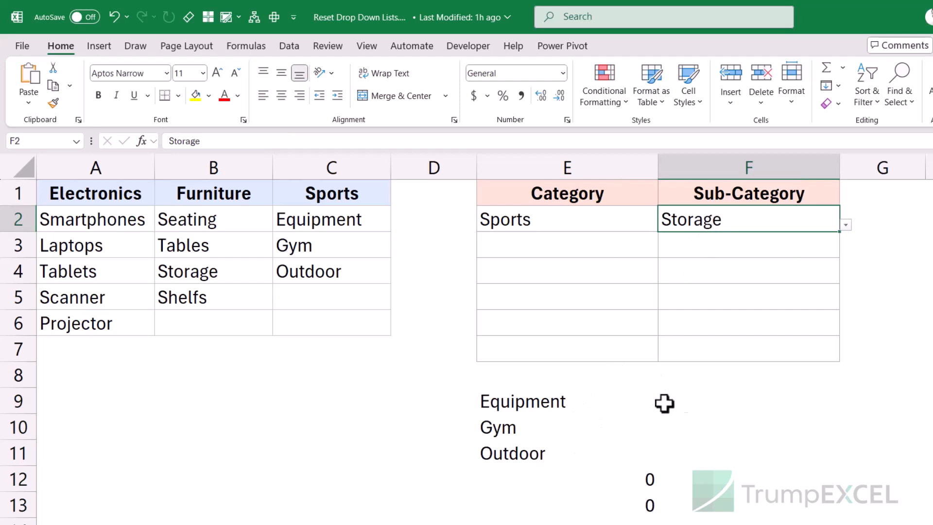
{"action": "left_click", "coordinate": [695, 406]}
Step: Extend the XLOOKUP formula in E9 to compare its returned items with F2 by appending =F2
{"action": "double_click", "coordinate": [553, 404]}
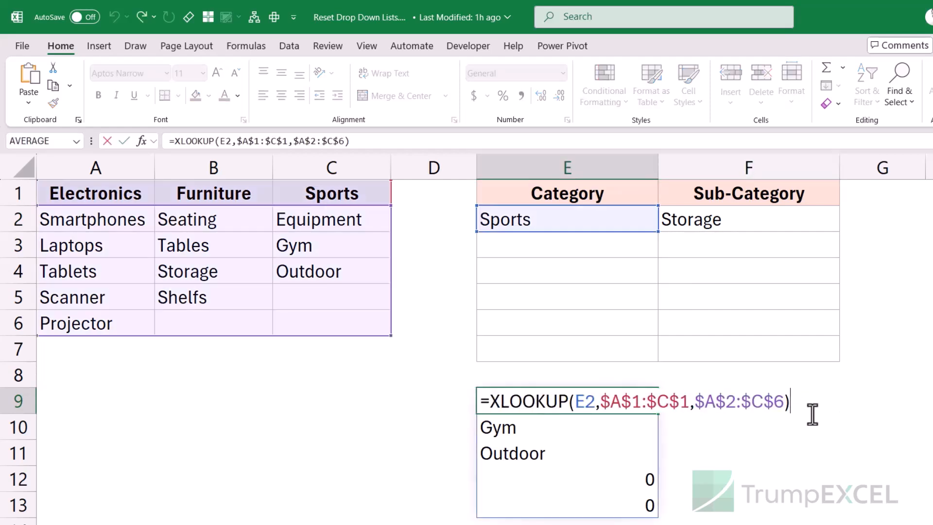
{"action": "type", "text": "="}
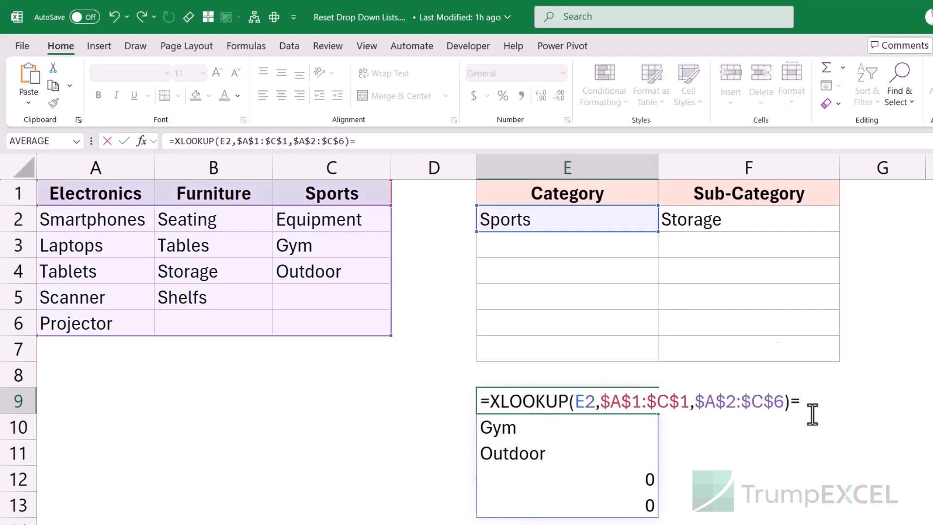
{"action": "left_click", "coordinate": [749, 225]}
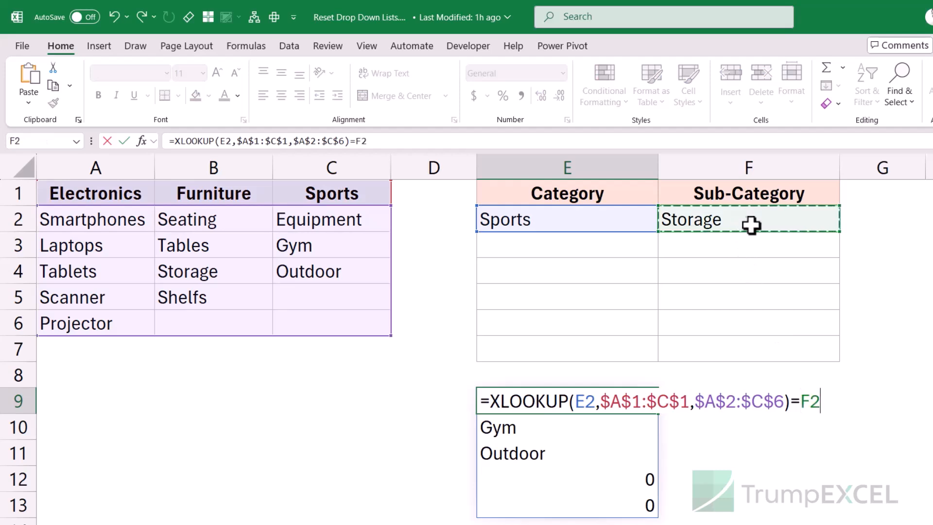
{"action": "key", "text": "Return"}
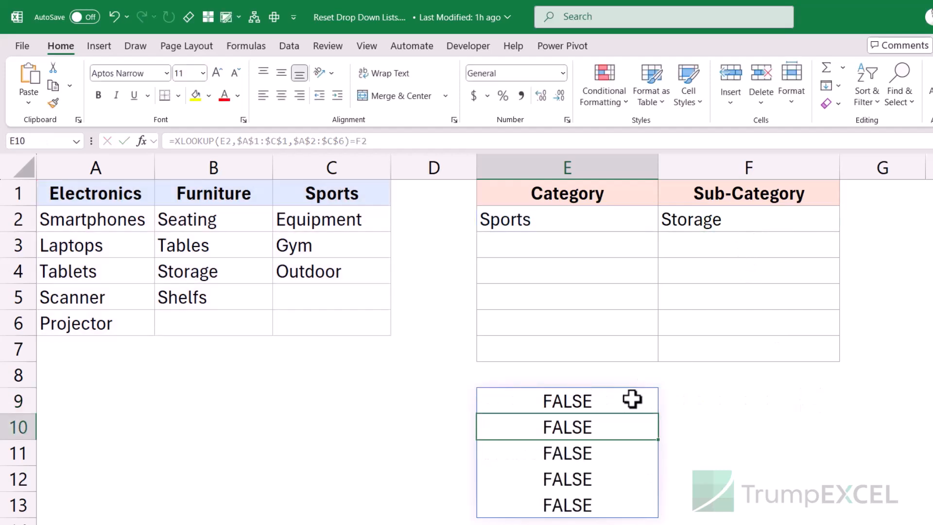
Step: Choose Gym as the sub-category in F2 from its drop-down list
{"action": "left_click", "coordinate": [802, 223]}
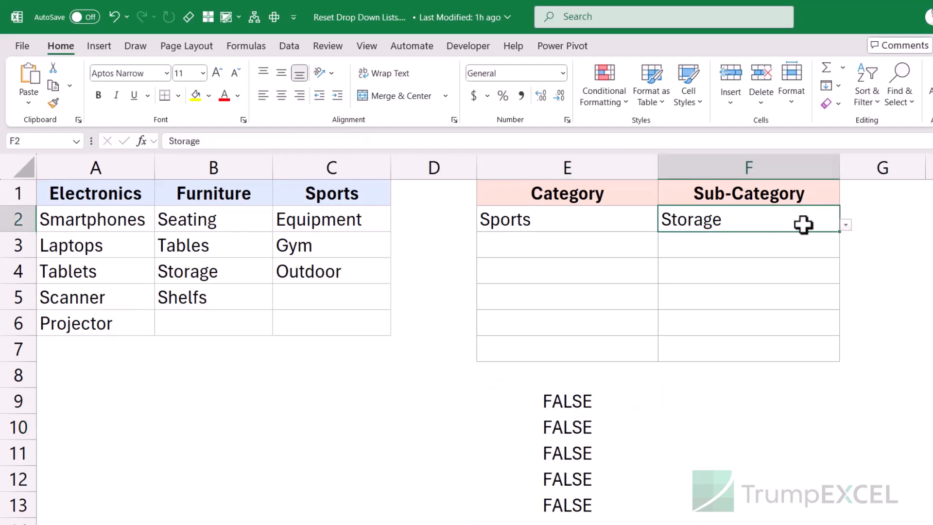
{"action": "left_click", "coordinate": [846, 225]}
{"action": "left_click", "coordinate": [778, 251]}
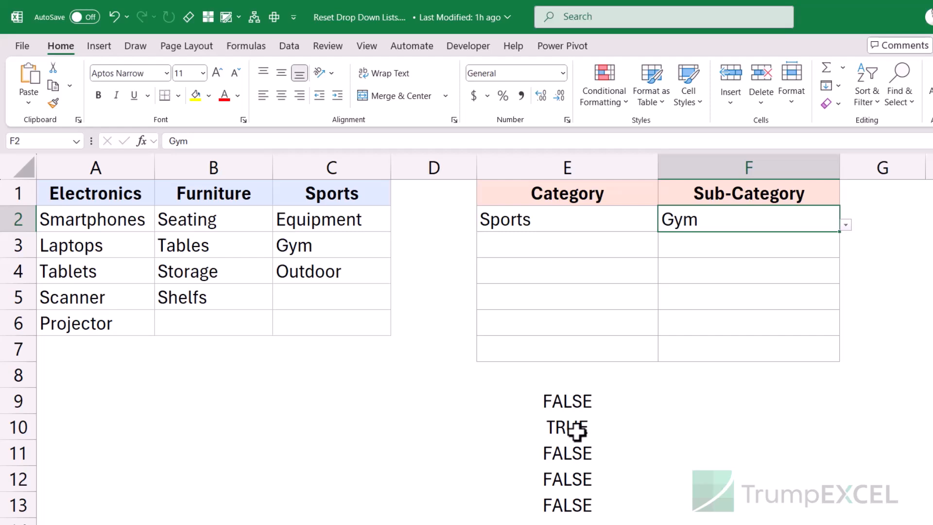
Step: Wrap the comparison in E9 in an OR function: =OR(XLOOKUP(E2,$A$1:$C$1,$A$2:$C$6)=F2)
{"action": "double_click", "coordinate": [560, 402]}
{"action": "left_click", "coordinate": [492, 401]}
{"action": "type", "text": "OR"}
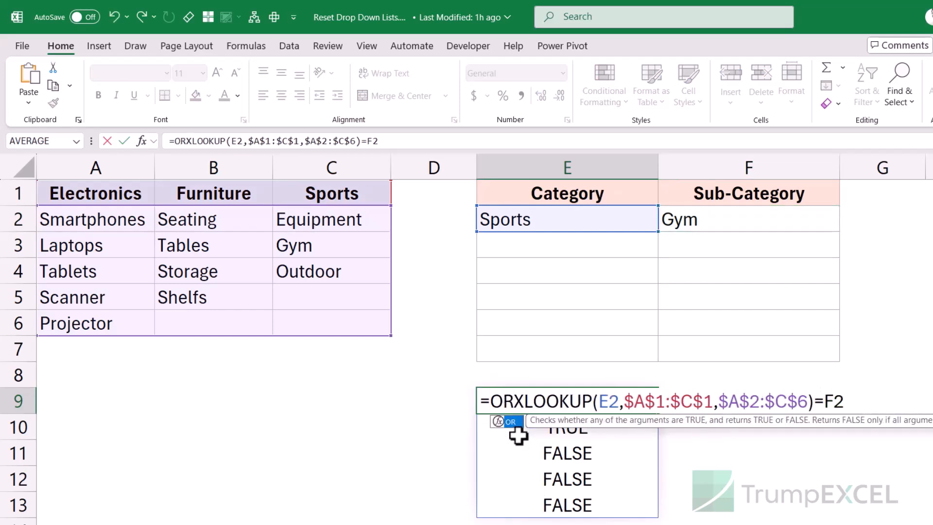
{"action": "type", "text": "("}
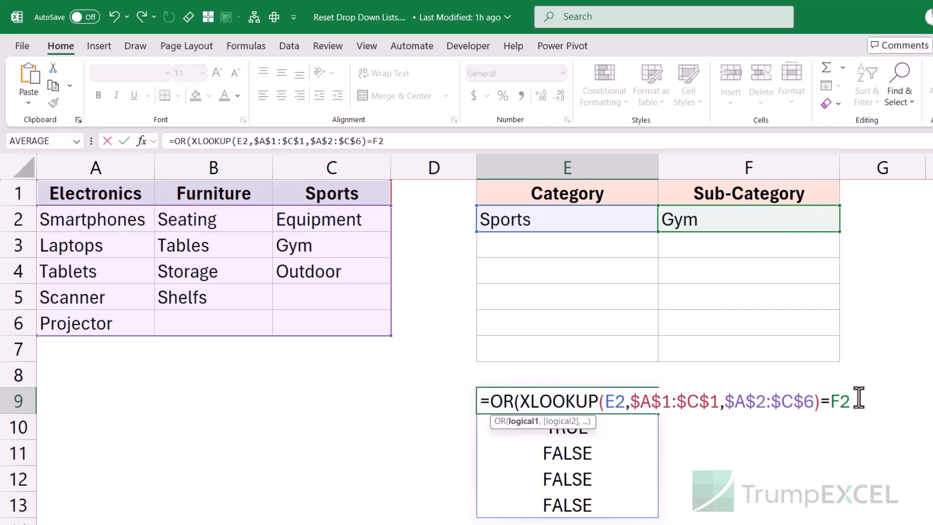
{"action": "type", "text": ")"}
{"action": "key", "text": "Return"}
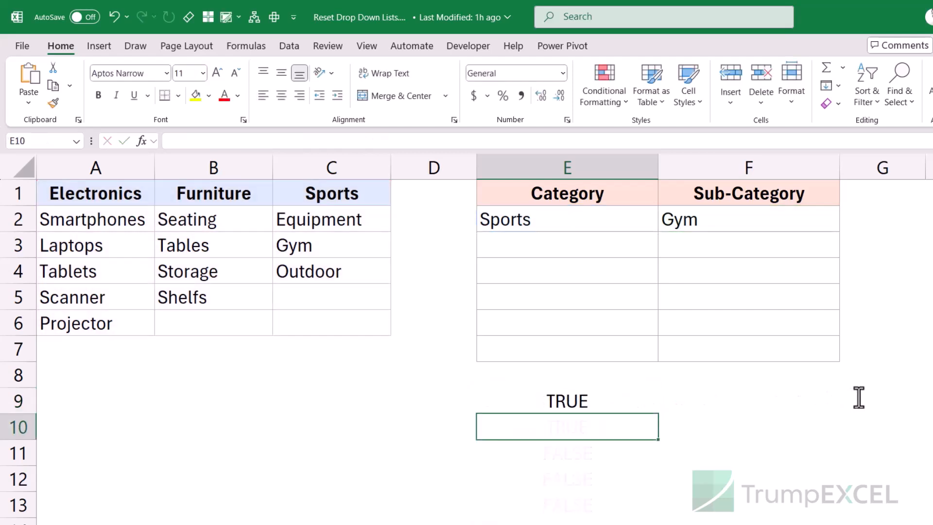
Step: Change the category in E2 to Electronics and inspect the OR formula in E9
{"action": "left_click", "coordinate": [651, 221]}
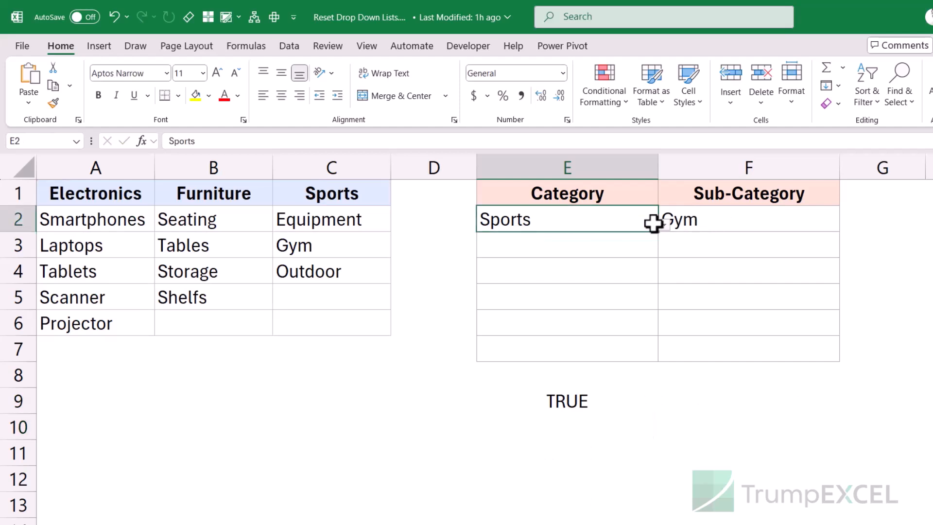
{"action": "left_click", "coordinate": [664, 226]}
{"action": "left_click", "coordinate": [654, 239]}
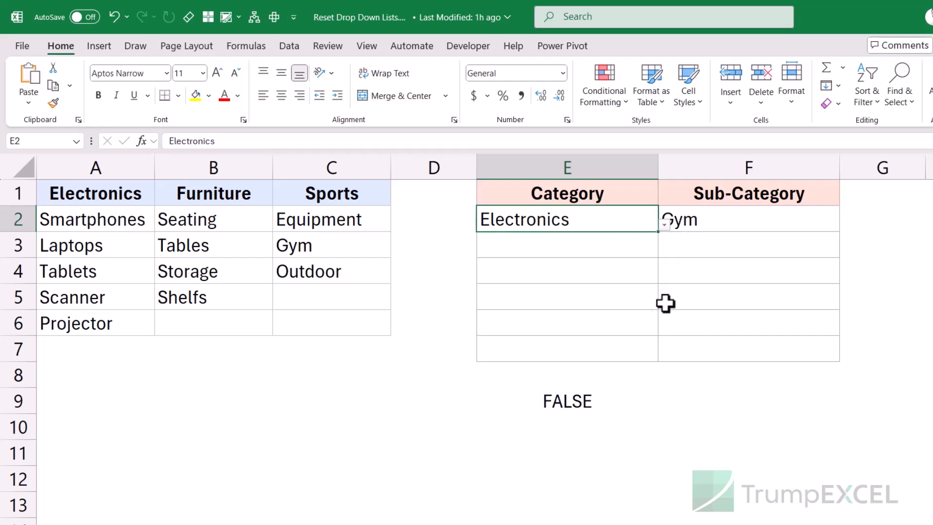
{"action": "left_click", "coordinate": [578, 398]}
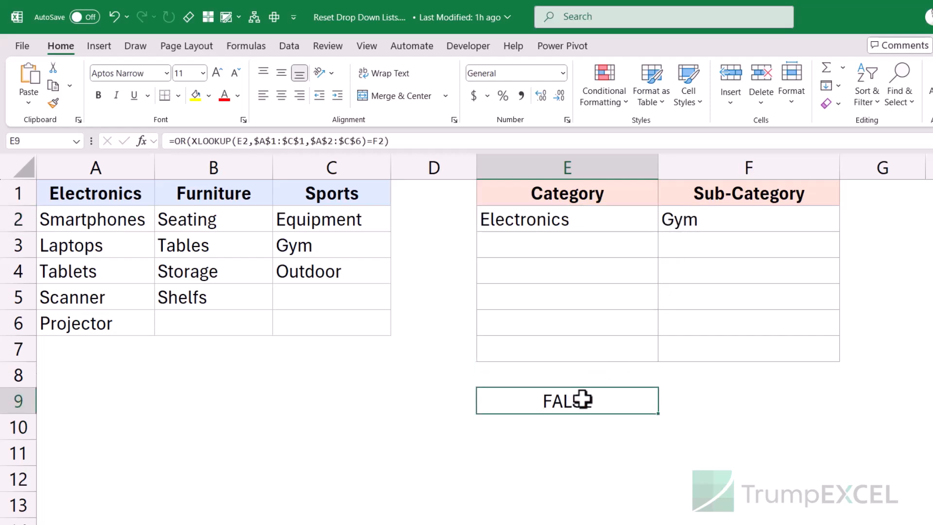
Step: Wrap the E9 formula in a NOT function: =NOT(OR(XLOOKUP(E2,$A$1:$C$1,$A$2:$C$6)=F2))
{"action": "double_click", "coordinate": [574, 401]}
{"action": "left_click", "coordinate": [489, 402]}
{"action": "type", "text": "NOT("}
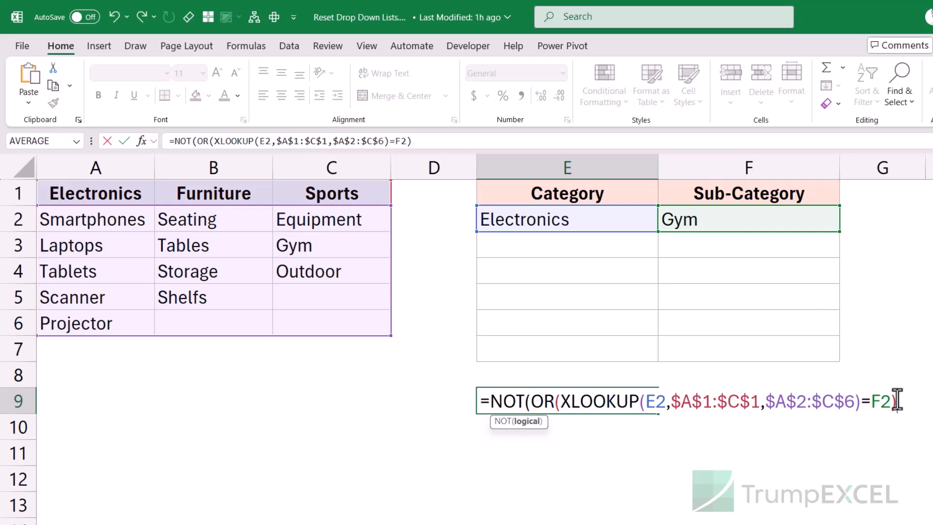
{"action": "key", "text": "Return"}
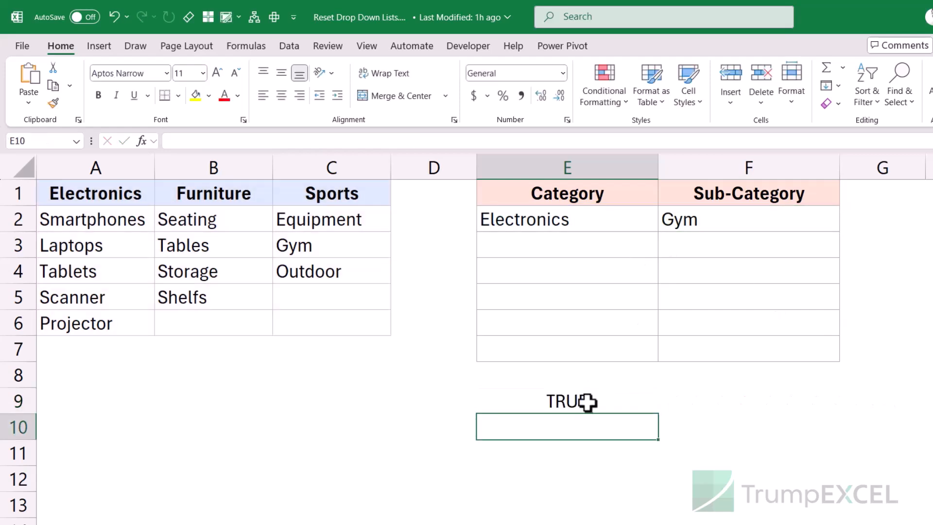
{"action": "left_click", "coordinate": [593, 402]}
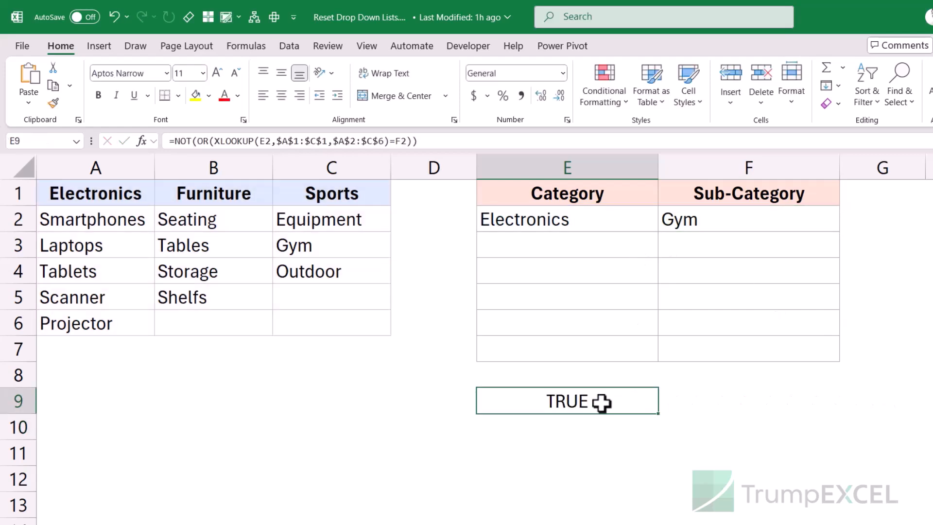
Step: Copy the full NOT formula text from E9 and leave the cell unedited
{"action": "double_click", "coordinate": [601, 402]}
{"action": "left_click_drag", "start_coordinate": [904, 402], "coordinate": [478, 396]}
{"action": "key", "text": "Escape"}
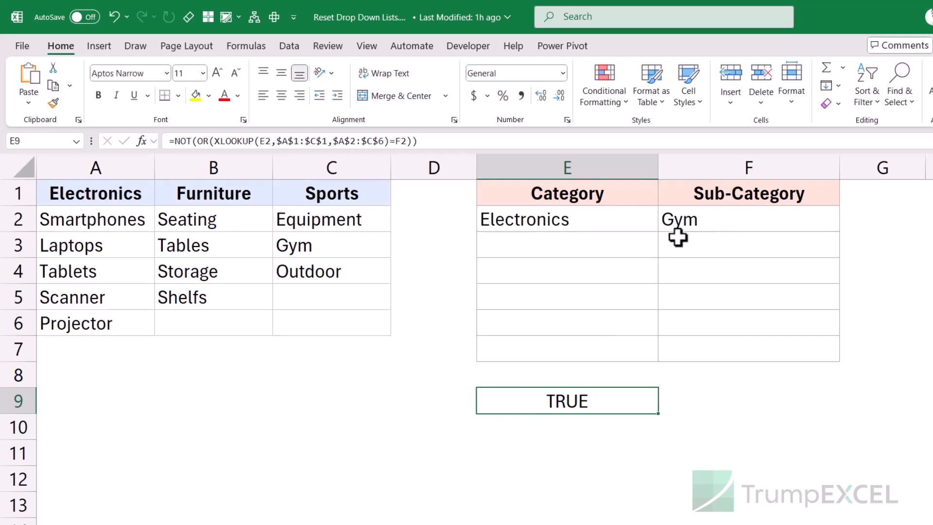
Step: Create a formula-based conditional formatting rule for F2:F7 using the copied formula =NOT(OR(XLOOKUP(E2,$A$1:$C$1,$A$2:$C$6)=F2))
{"action": "left_click", "coordinate": [686, 221]}
{"action": "left_click_drag", "start_coordinate": [686, 221], "coordinate": [687, 341]}
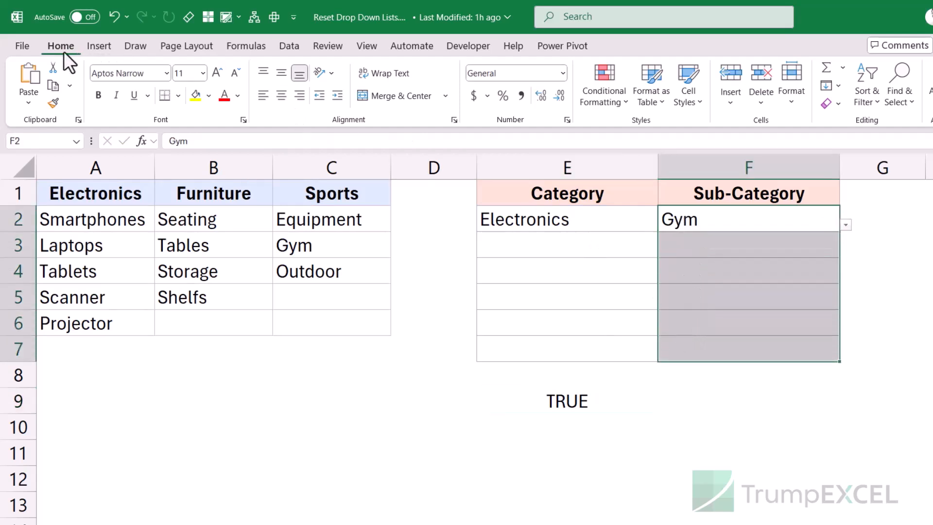
{"action": "left_click", "coordinate": [605, 103]}
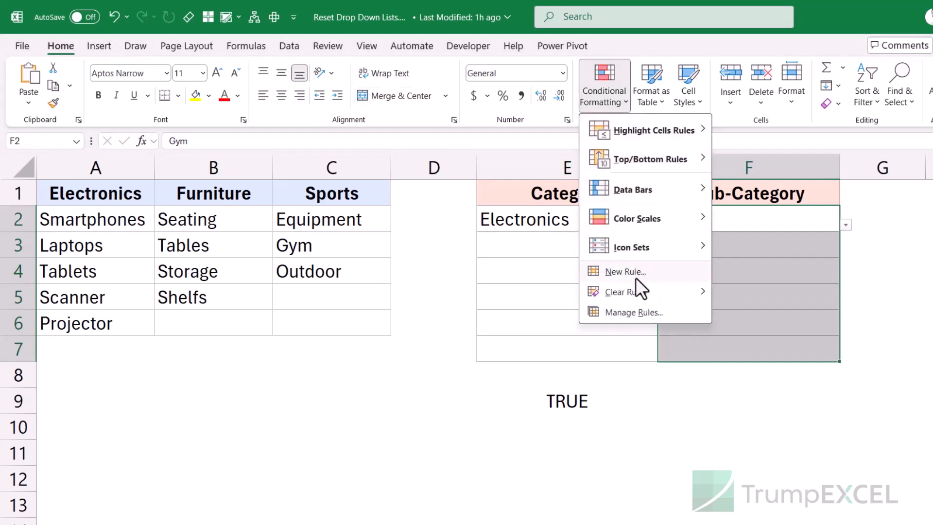
{"action": "left_click", "coordinate": [620, 272]}
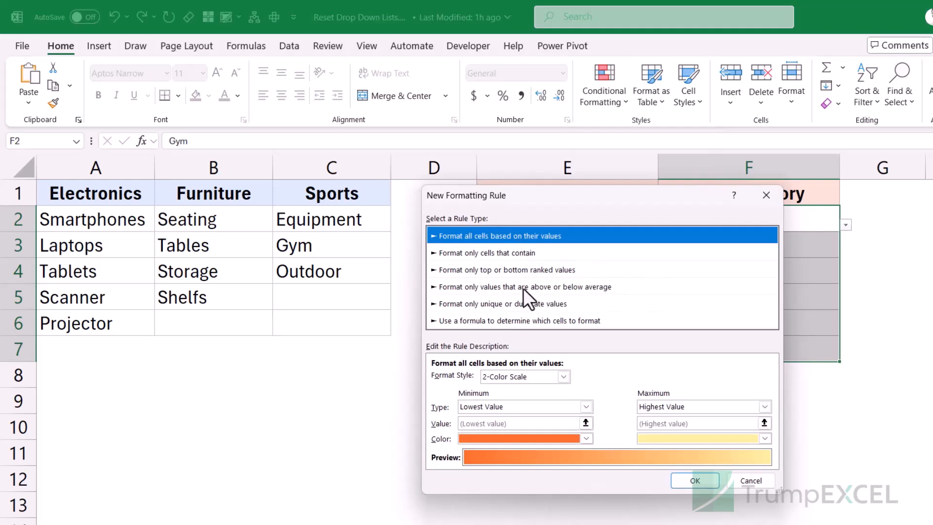
{"action": "left_click", "coordinate": [481, 324]}
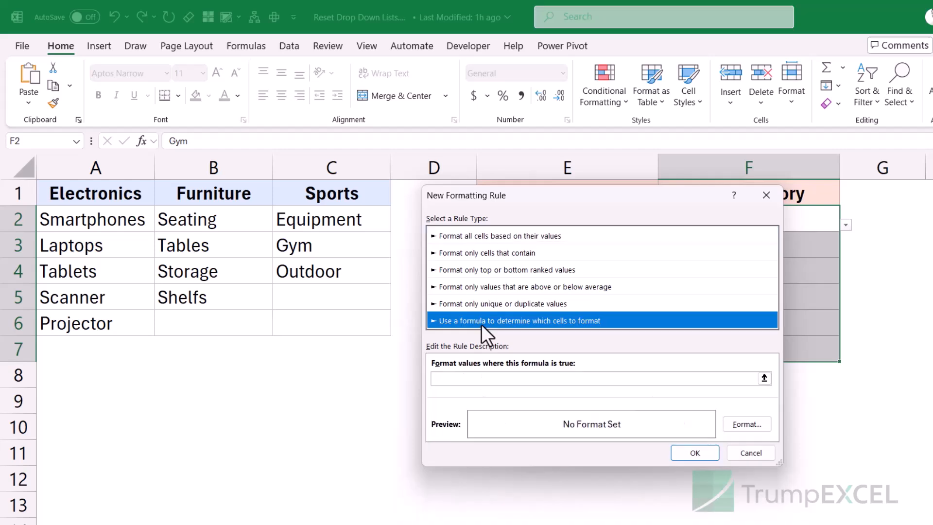
{"action": "left_click", "coordinate": [481, 381]}
{"action": "key", "text": "ctrl+v"}
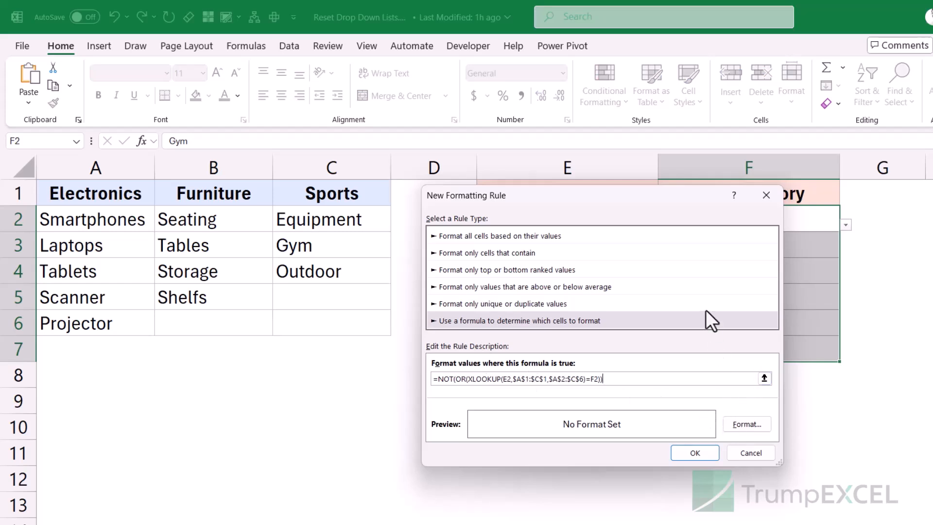
{"action": "left_click_drag", "start_coordinate": [670, 207], "coordinate": [422, 196]}
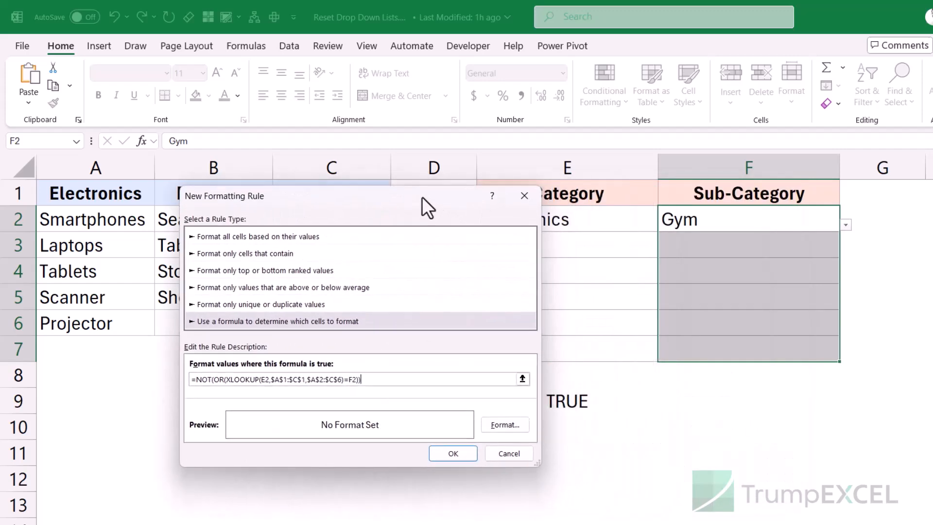
Step: Give the new rule a strikethrough effect with red font color and apply it to F2:F7
{"action": "left_click", "coordinate": [505, 425]}
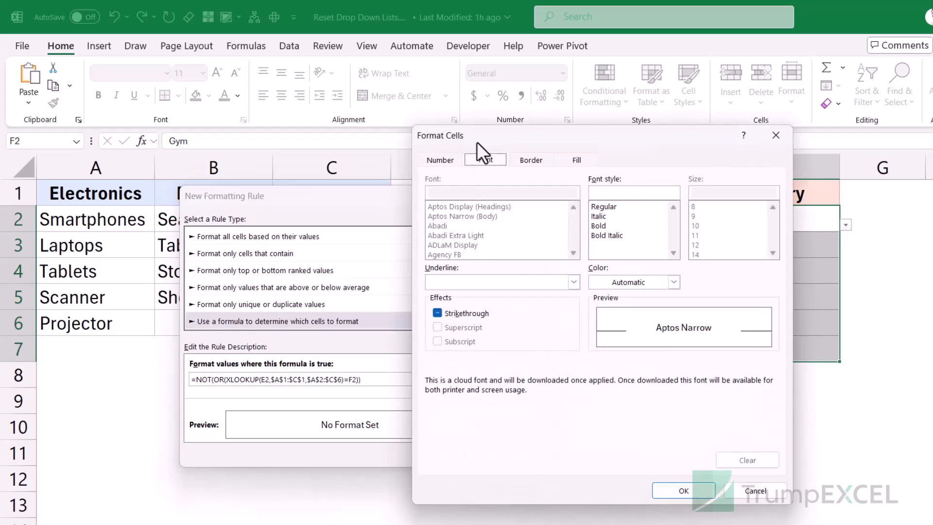
{"action": "left_click_drag", "start_coordinate": [483, 135], "coordinate": [291, 124]}
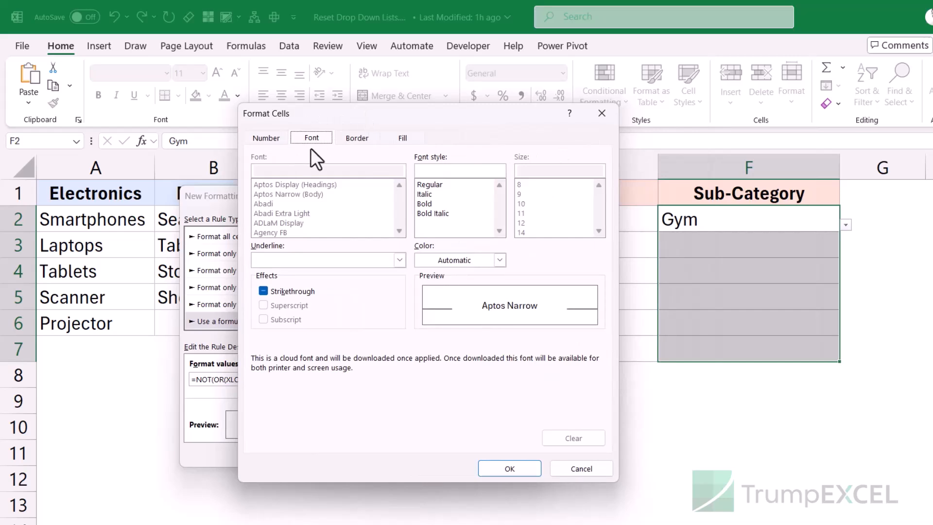
{"action": "left_click", "coordinate": [264, 292]}
{"action": "left_click", "coordinate": [498, 263]}
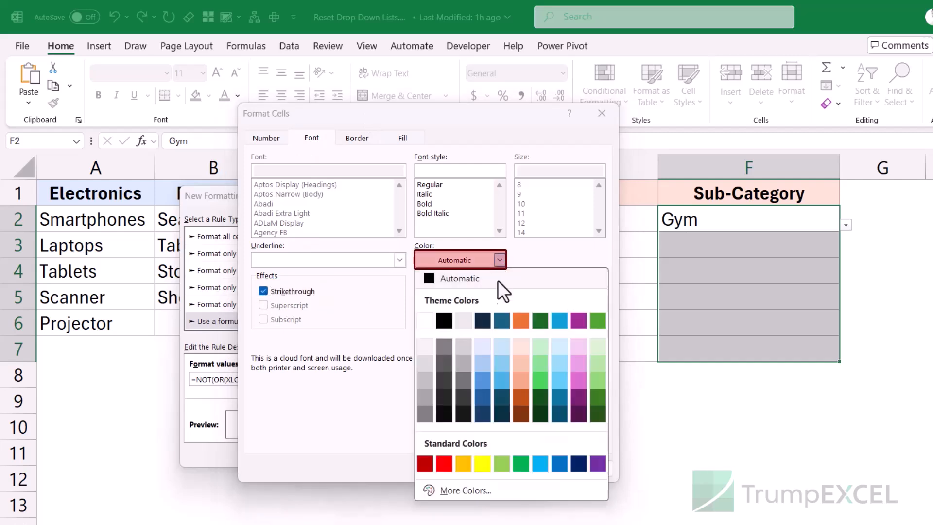
{"action": "left_click", "coordinate": [444, 463]}
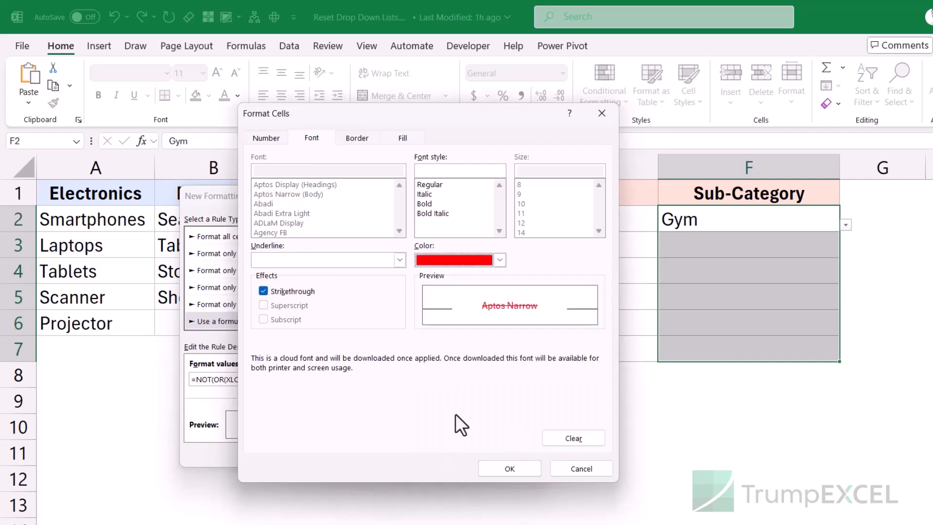
{"action": "left_click", "coordinate": [526, 465]}
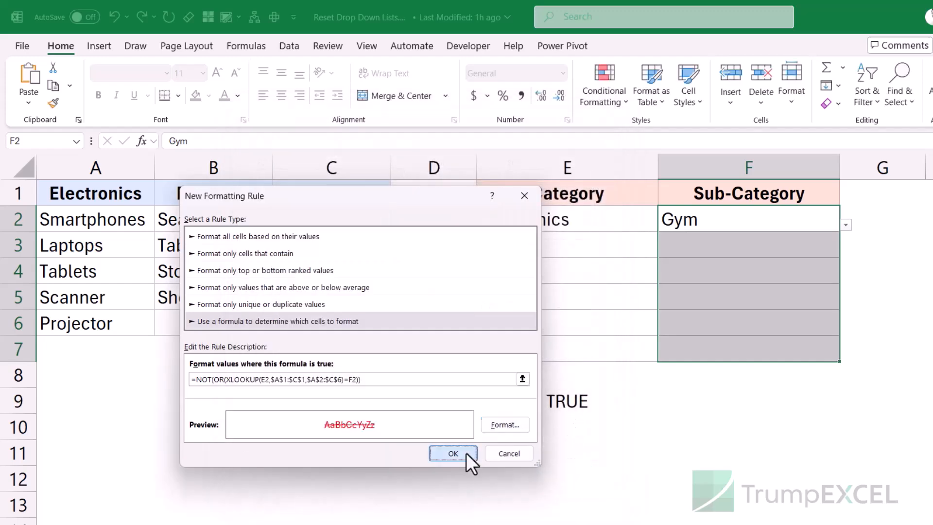
{"action": "left_click", "coordinate": [466, 453]}
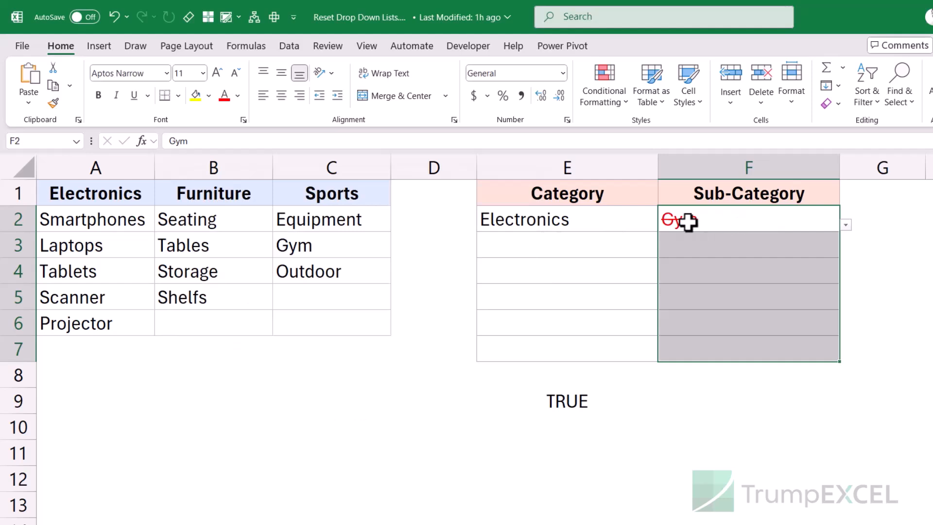
Step: Test the rule by switching the category in E2 to Sports and finally to Furniture
{"action": "left_click", "coordinate": [636, 220]}
{"action": "left_click", "coordinate": [666, 228]}
{"action": "left_click", "coordinate": [639, 265]}
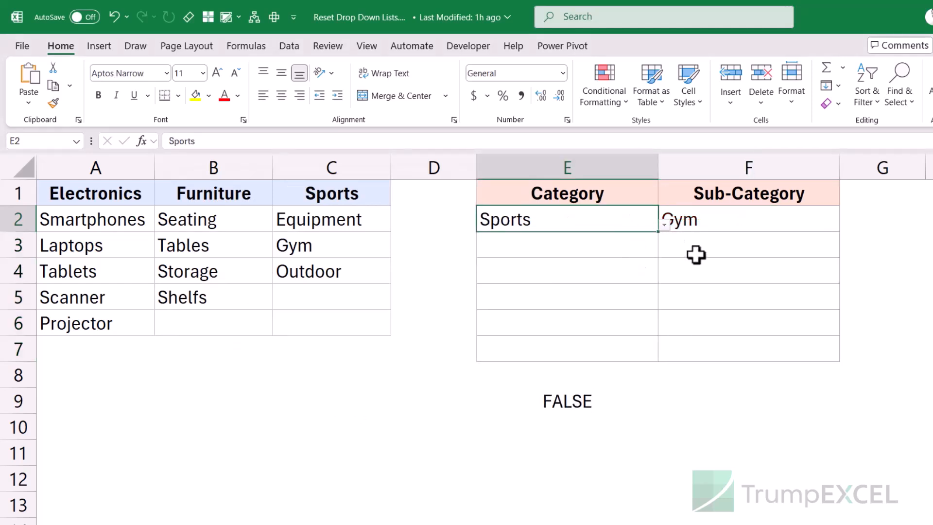
{"action": "left_click", "coordinate": [727, 226]}
{"action": "left_click", "coordinate": [643, 227]}
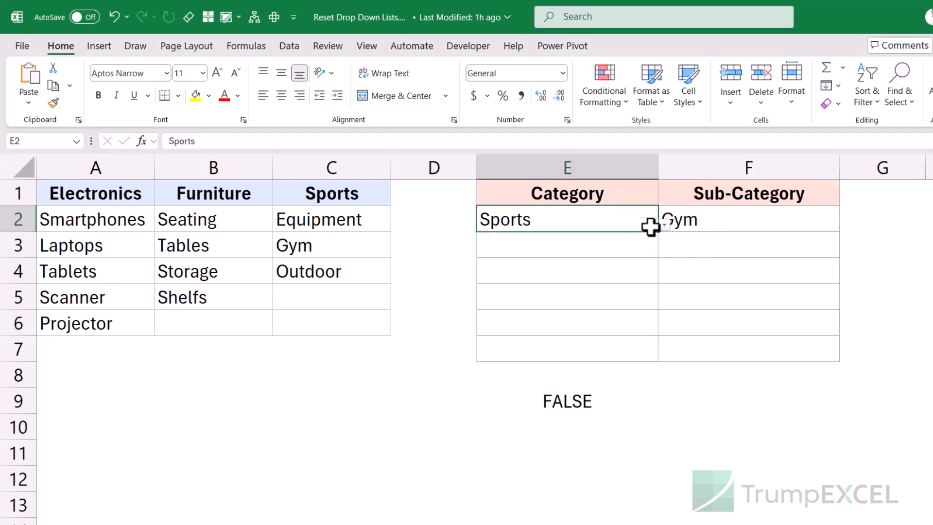
{"action": "left_click", "coordinate": [665, 227]}
{"action": "left_click", "coordinate": [637, 251]}
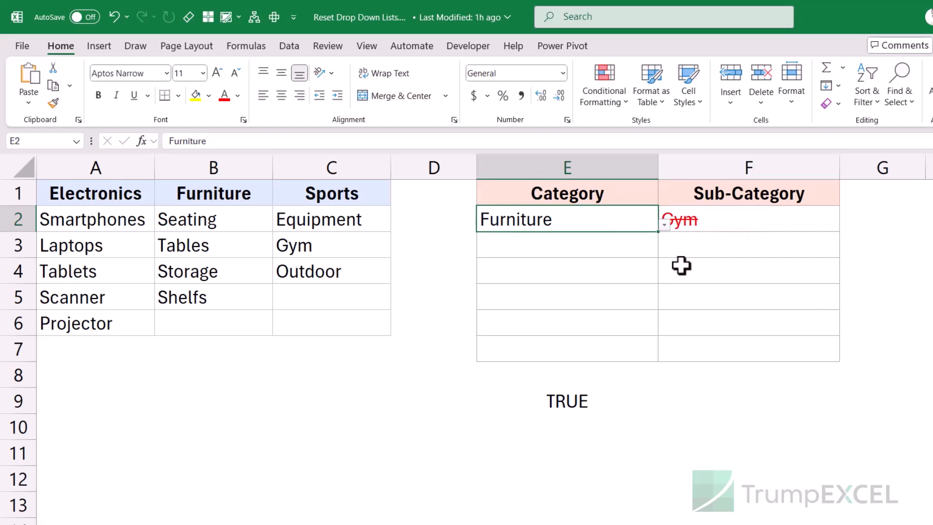
Step: Choose Furniture as the category in E4 and Storage as the sub-category in F4 from their drop-down lists
{"action": "left_click", "coordinate": [634, 273]}
{"action": "left_click", "coordinate": [664, 278]}
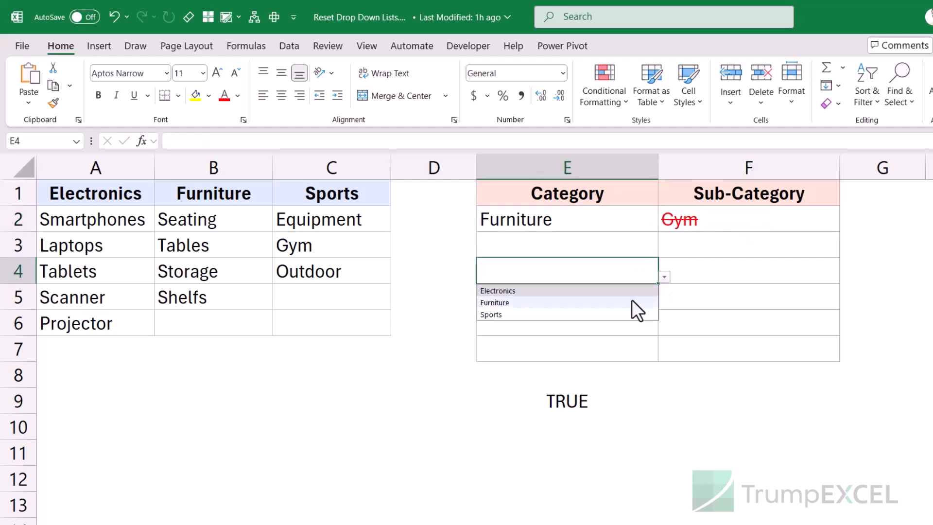
{"action": "left_click", "coordinate": [632, 303]}
{"action": "left_click", "coordinate": [661, 272]}
{"action": "left_click", "coordinate": [846, 277]}
{"action": "left_click", "coordinate": [807, 314]}
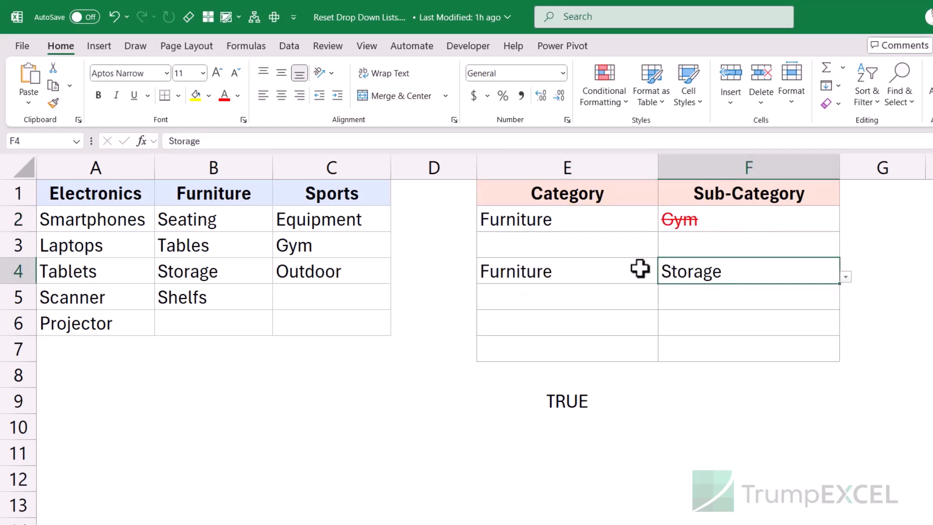
Step: Change the category in E4 to Electronics and check the formatting of the sub-category in F4
{"action": "left_click", "coordinate": [641, 278]}
{"action": "left_click", "coordinate": [663, 278]}
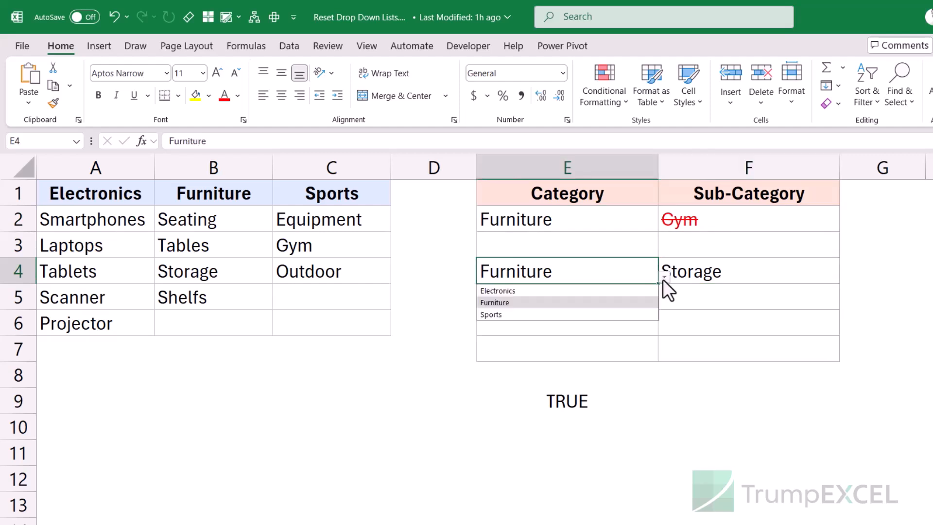
{"action": "left_click", "coordinate": [632, 289]}
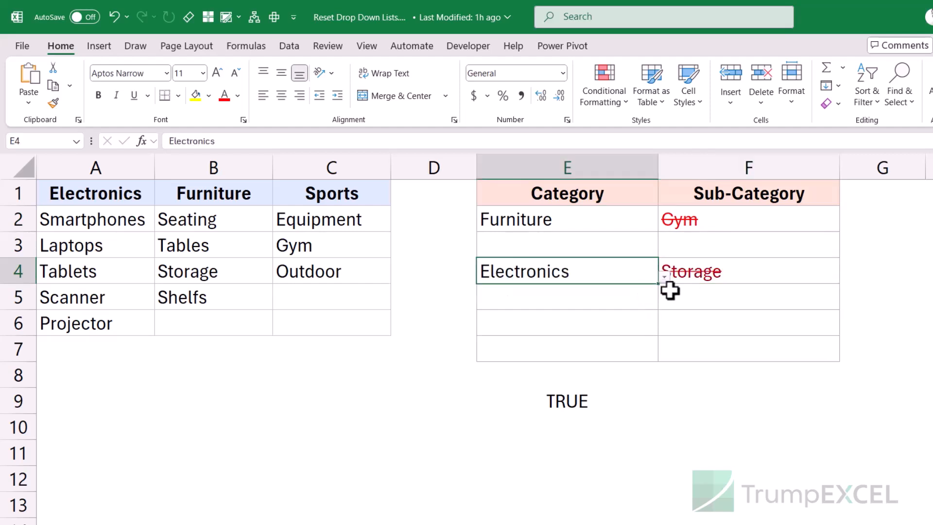
{"action": "left_click", "coordinate": [755, 274]}
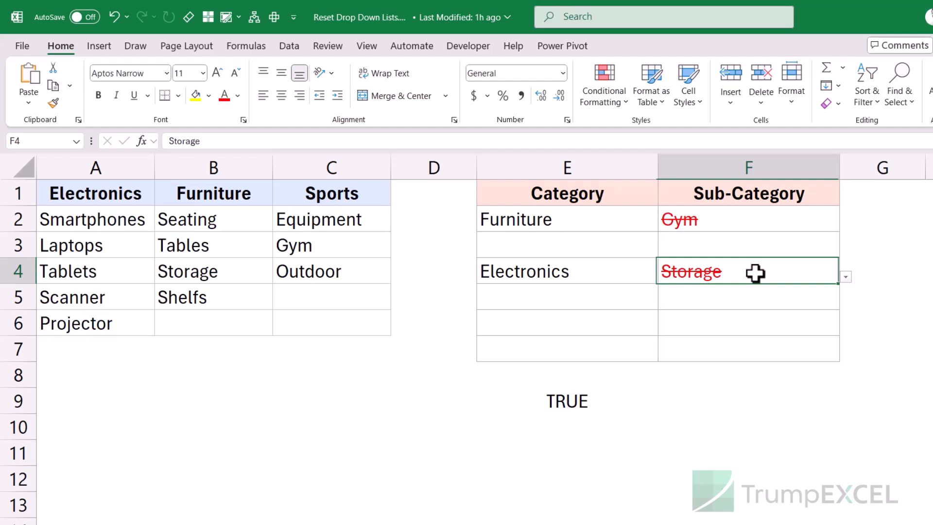
Step: Open the existing conditional formatting rule of F2:F7 for editing and bring up its cell format settings
{"action": "left_click_drag", "start_coordinate": [757, 221], "coordinate": [749, 341]}
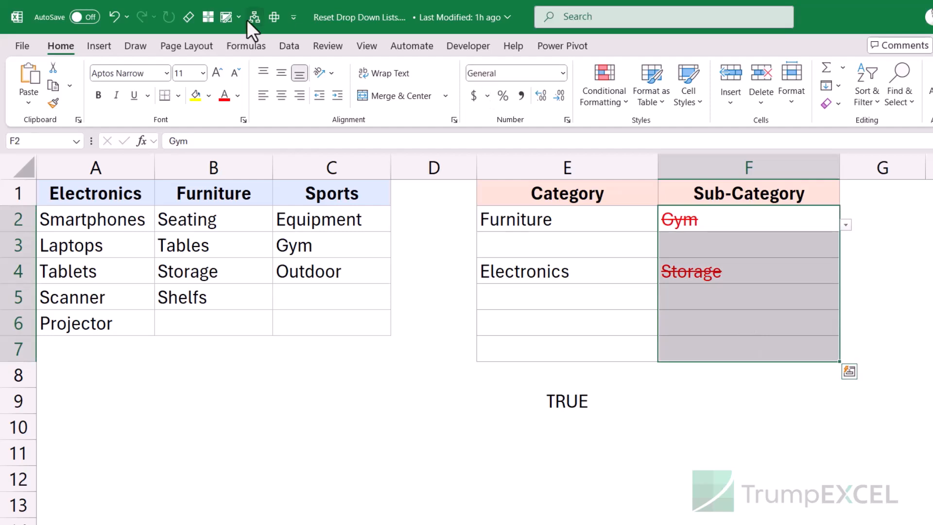
{"action": "left_click", "coordinate": [605, 97]}
{"action": "left_click", "coordinate": [629, 313]}
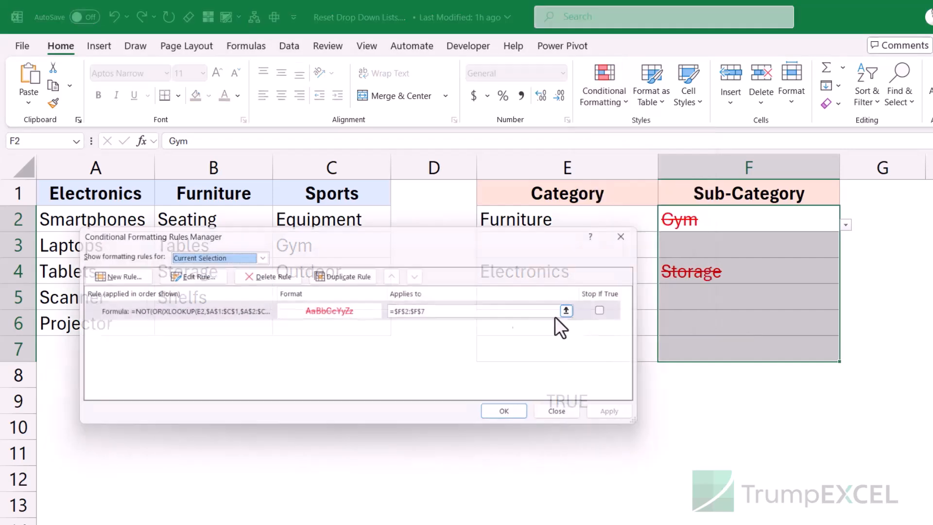
{"action": "double_click", "coordinate": [209, 314]}
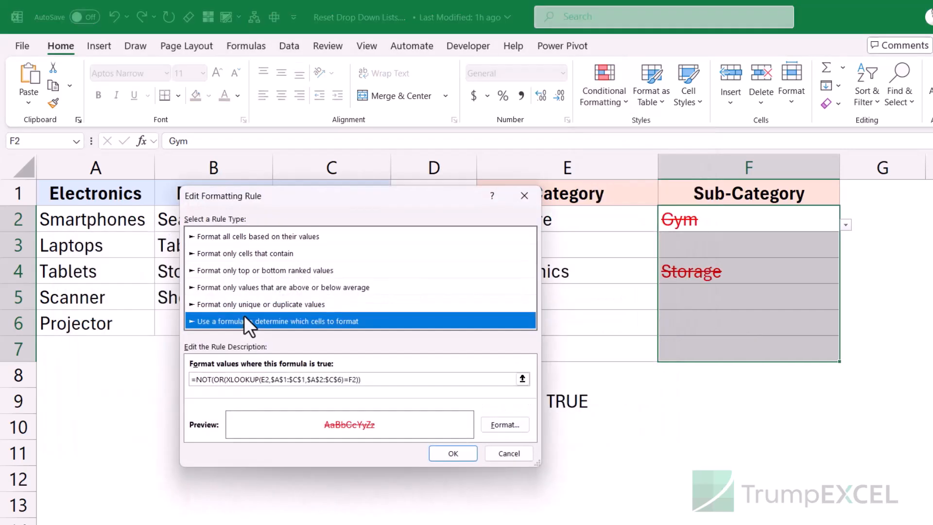
{"action": "left_click", "coordinate": [506, 425]}
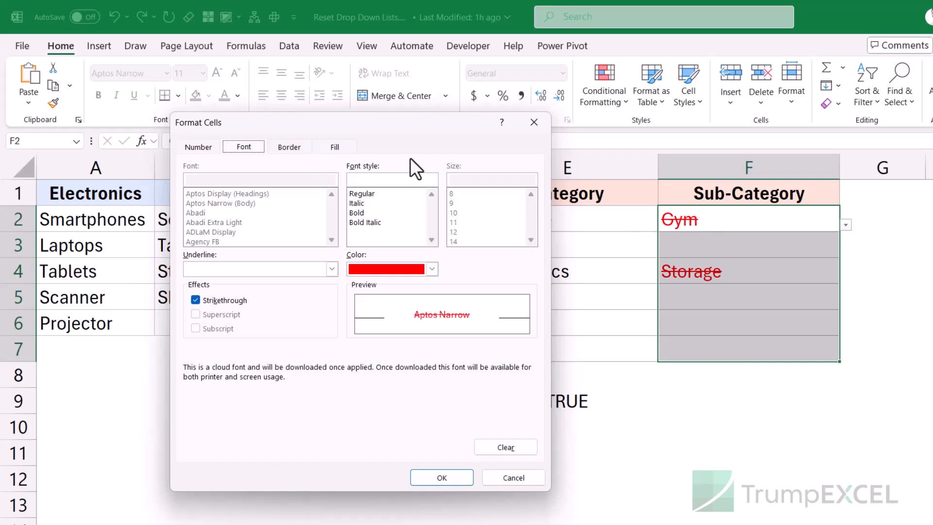
Step: Set the rule's custom number format to ;;;, apply the edited rule, and inspect cell F2
{"action": "left_click", "coordinate": [210, 149]}
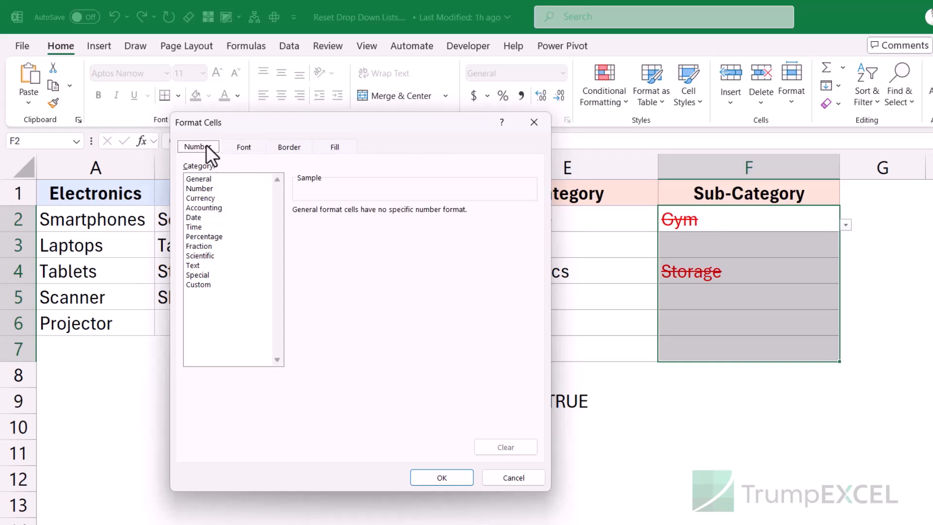
{"action": "left_click", "coordinate": [203, 284]}
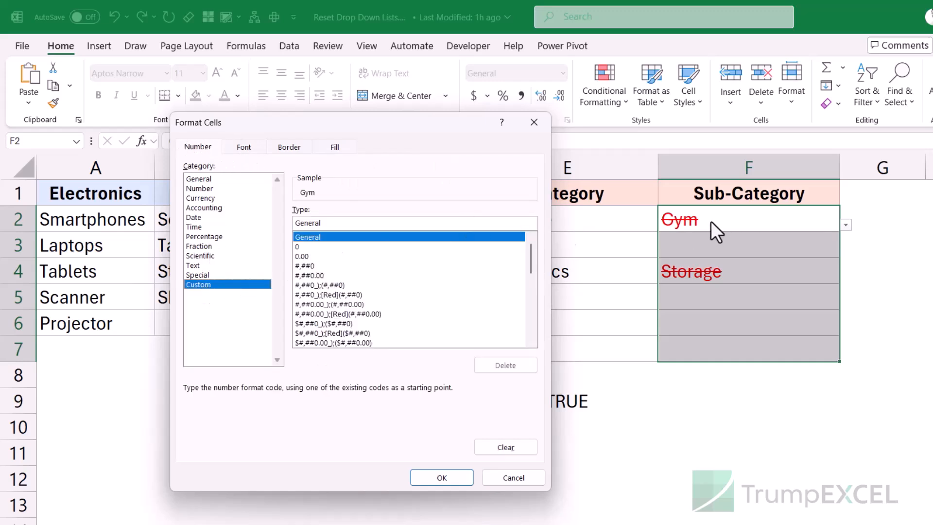
{"action": "left_click_drag", "start_coordinate": [406, 135], "coordinate": [340, 104]}
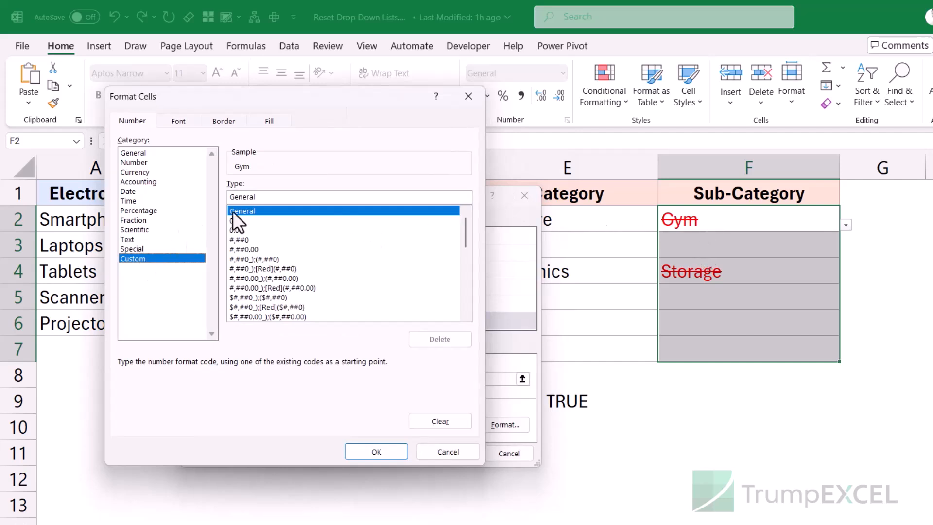
{"action": "left_click_drag", "start_coordinate": [252, 199], "coordinate": [226, 199]}
{"action": "key", "text": "BackSpace"}
{"action": "type", "text": ";;;"}
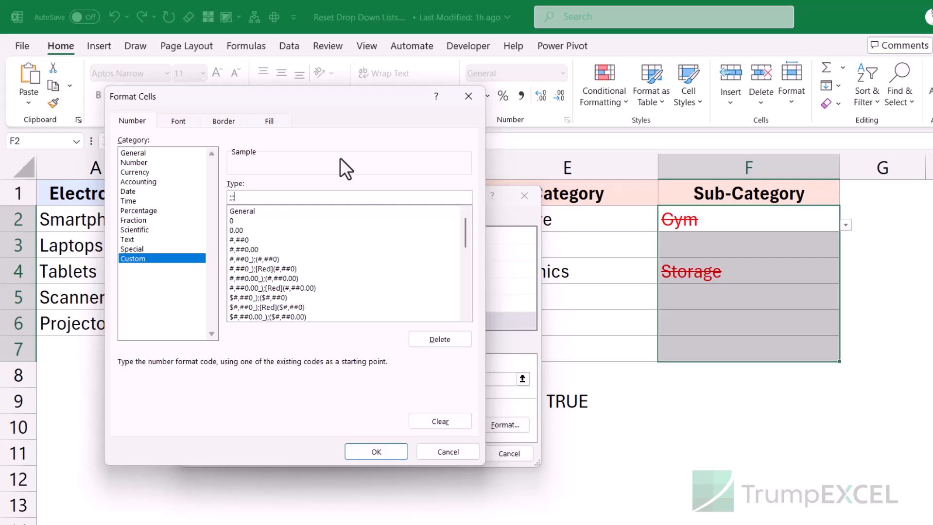
{"action": "left_click", "coordinate": [376, 452]}
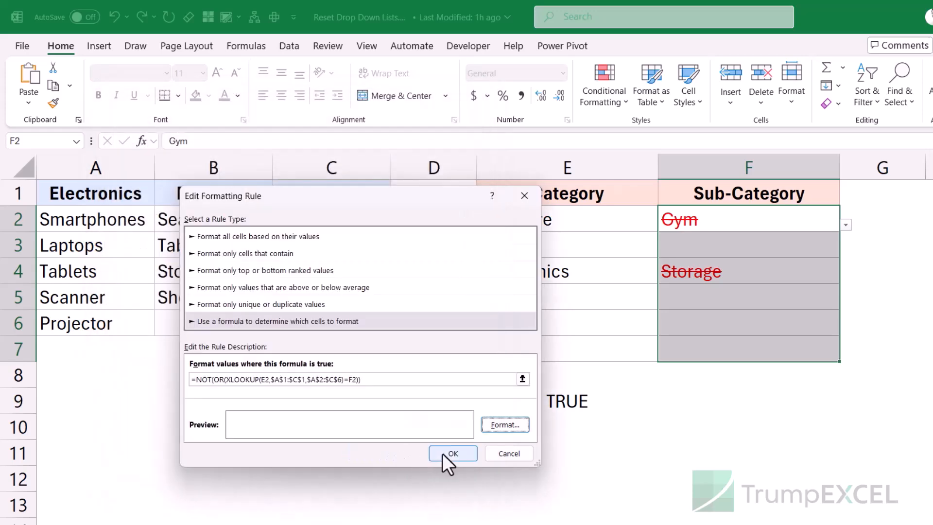
{"action": "left_click", "coordinate": [442, 453]}
{"action": "left_click", "coordinate": [561, 413]}
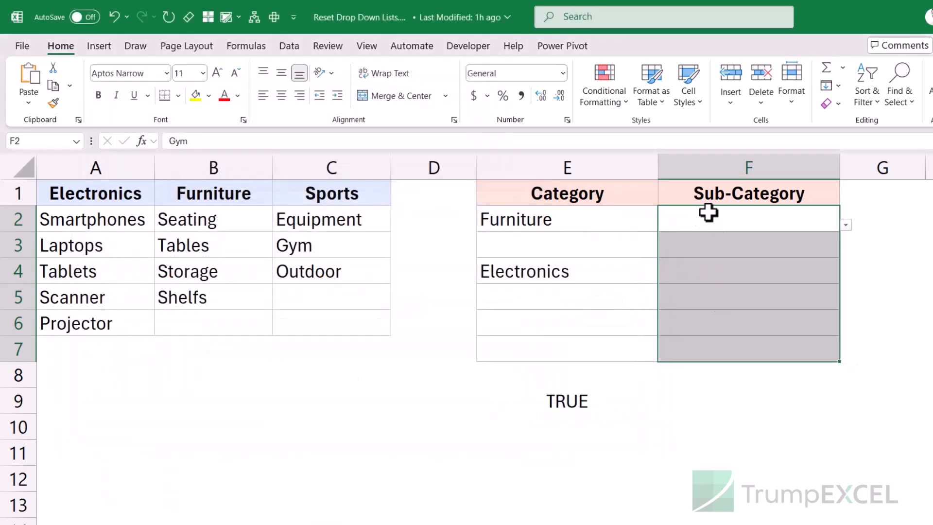
{"action": "left_click", "coordinate": [649, 221]}
{"action": "left_click", "coordinate": [711, 217]}
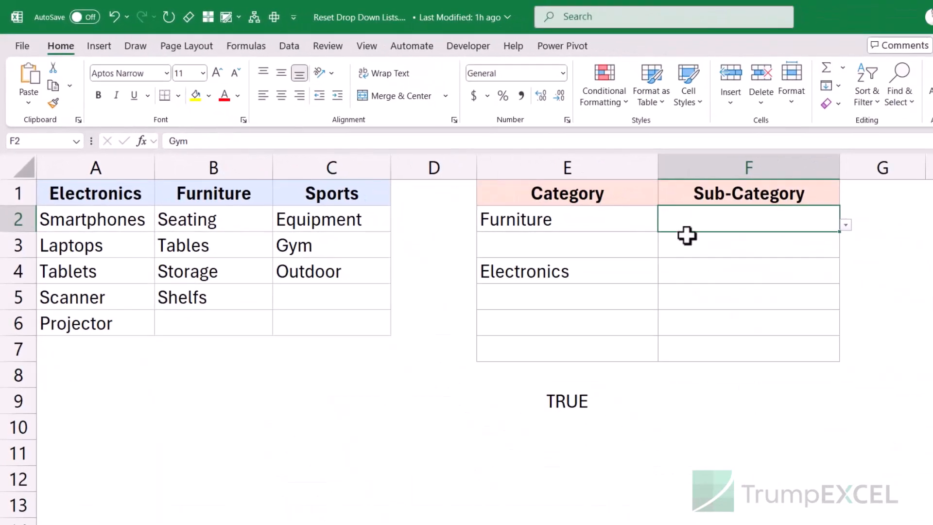
Step: Change the category in E2 to Sports and check the sub-category display in F2
{"action": "left_click", "coordinate": [626, 223]}
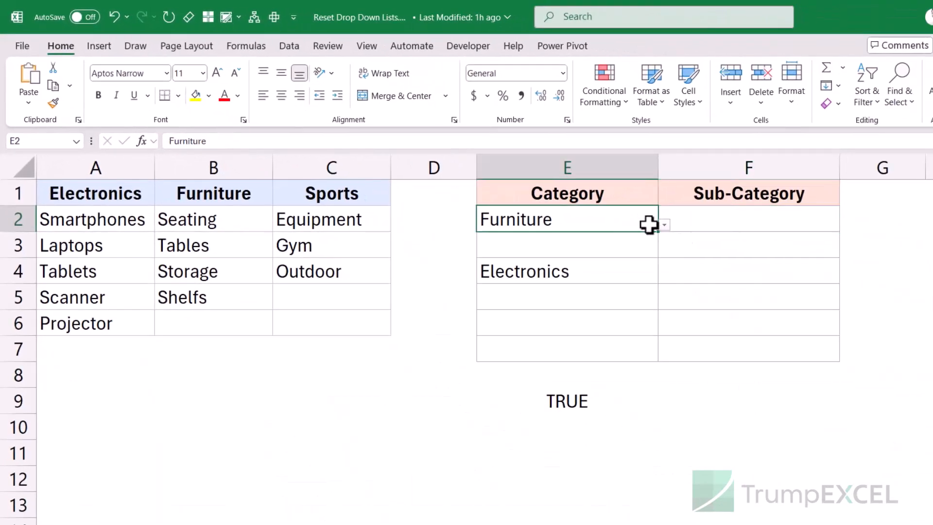
{"action": "left_click", "coordinate": [664, 225]}
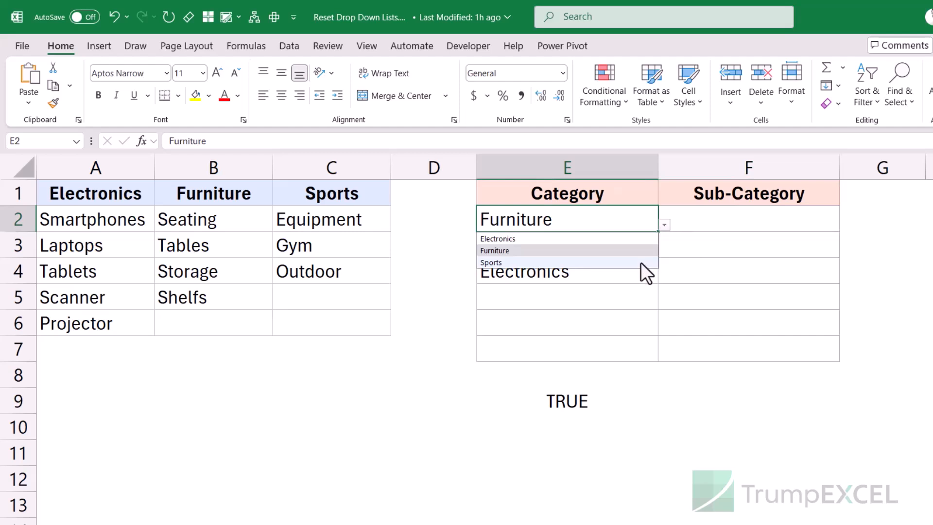
{"action": "left_click", "coordinate": [640, 262]}
{"action": "left_click", "coordinate": [724, 227]}
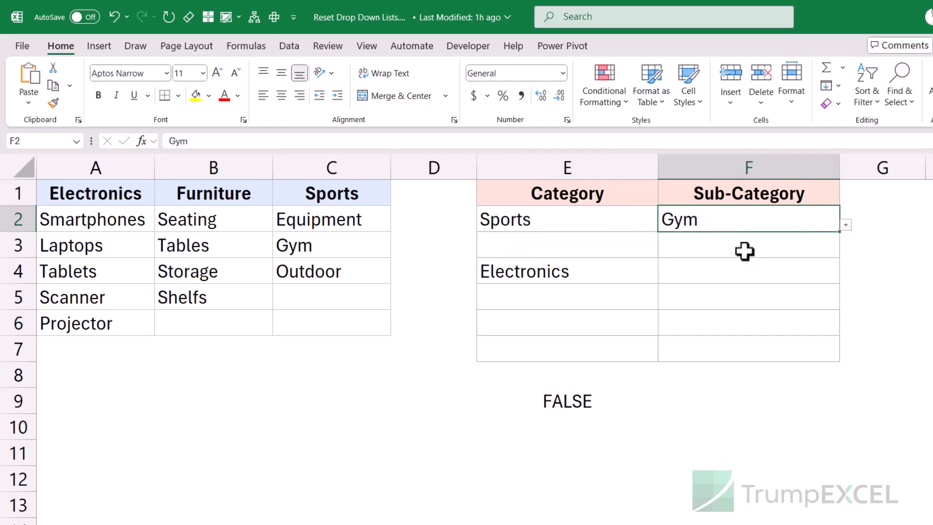
Step: Switch the category in E2 to Electronics and inspect the mismatched sub-category in F2
{"action": "left_click", "coordinate": [641, 220]}
{"action": "left_click", "coordinate": [664, 225]}
{"action": "left_click", "coordinate": [642, 239]}
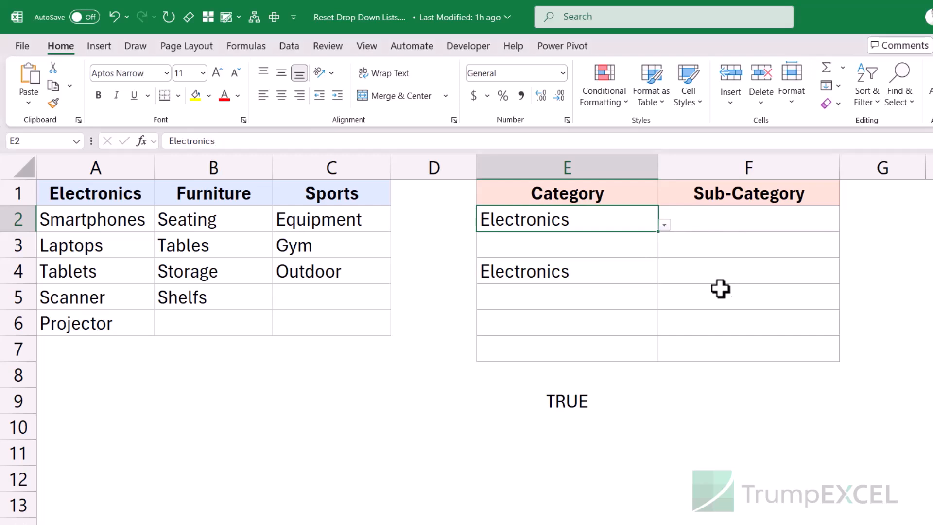
{"action": "left_click", "coordinate": [701, 223]}
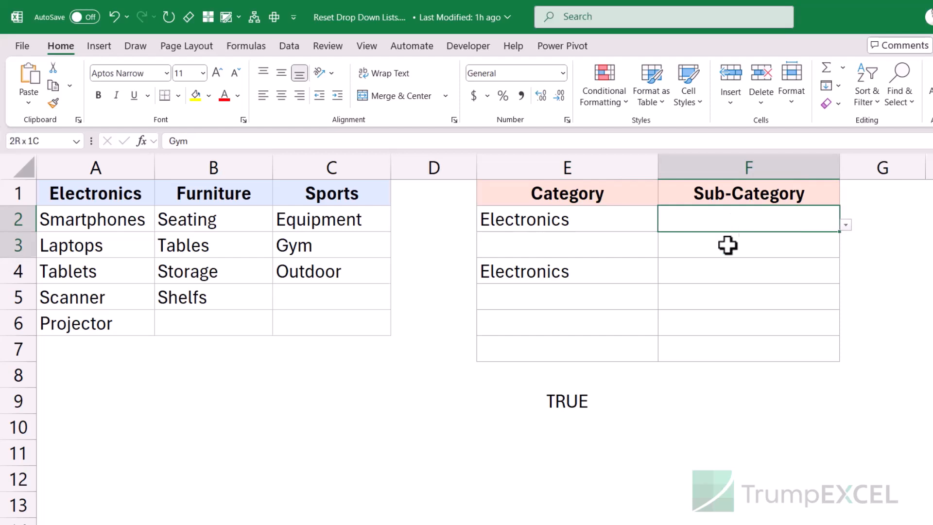
Step: Open the existing conditional formatting rule of F2:F7 for editing and bring up its custom number format settings
{"action": "left_click_drag", "start_coordinate": [730, 227], "coordinate": [735, 341]}
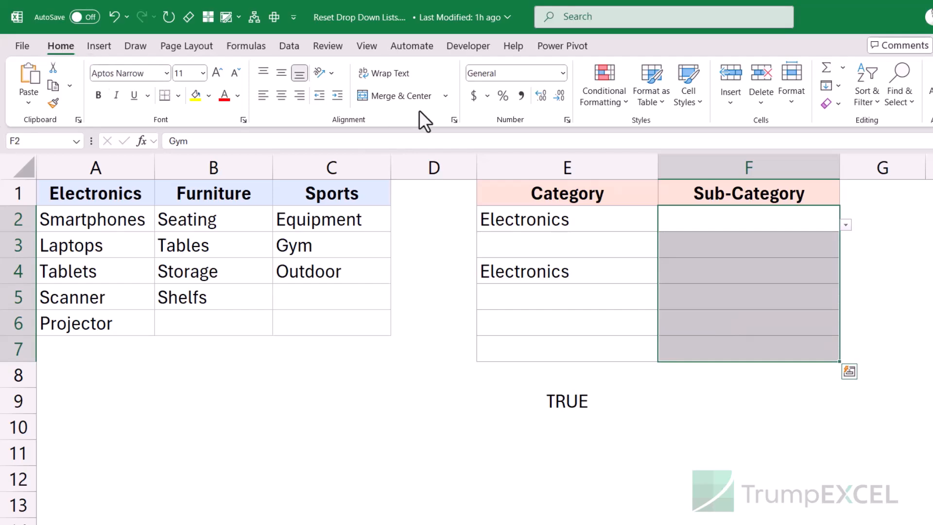
{"action": "left_click", "coordinate": [616, 107]}
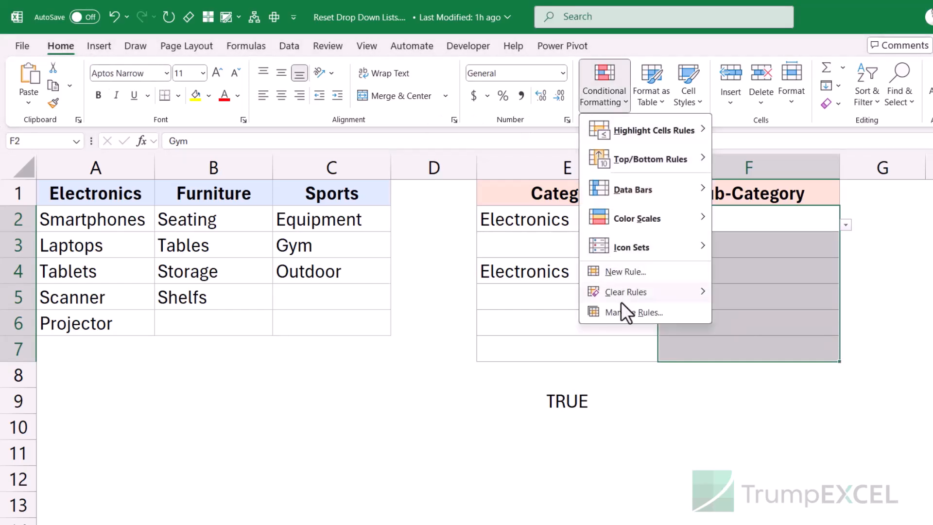
{"action": "left_click", "coordinate": [621, 321]}
{"action": "double_click", "coordinate": [228, 311]}
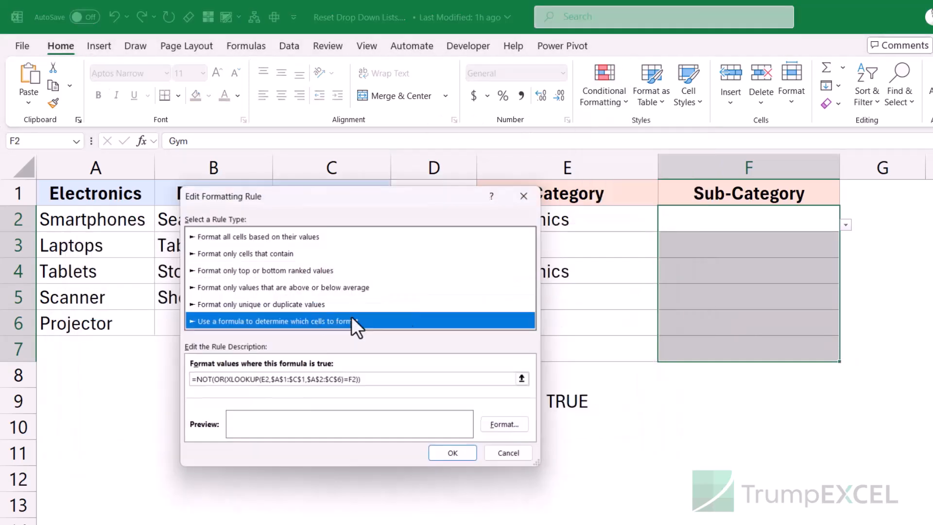
{"action": "left_click", "coordinate": [504, 425]}
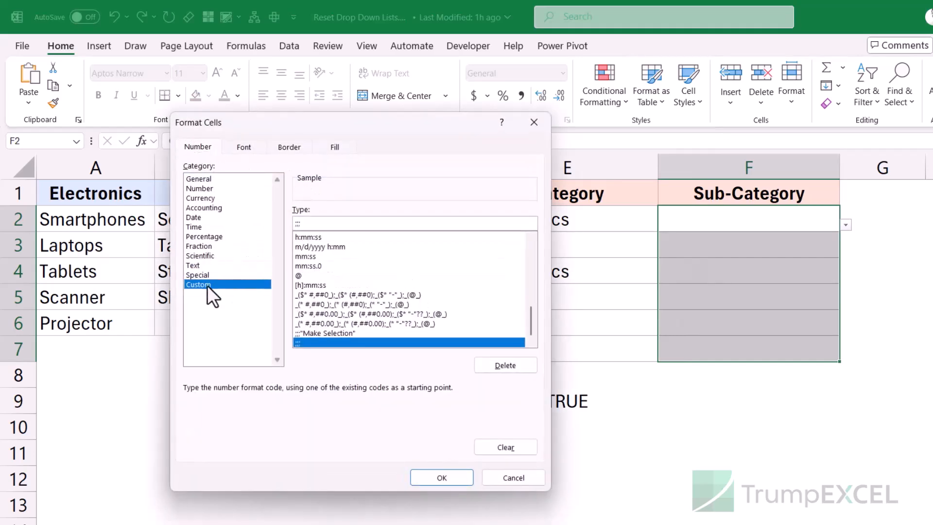
Step: Set the rule's custom number format to ;;;"Please Select" and apply the edited rule to F2:F7
{"action": "left_click_drag", "start_coordinate": [311, 224], "coordinate": [275, 222]}
{"action": "left_click", "coordinate": [301, 223]}
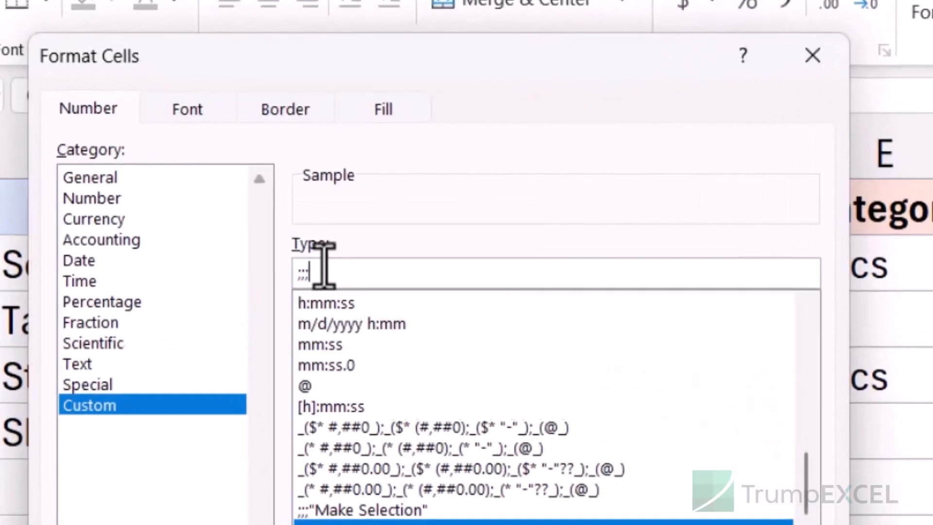
{"action": "type", "text": "\""}
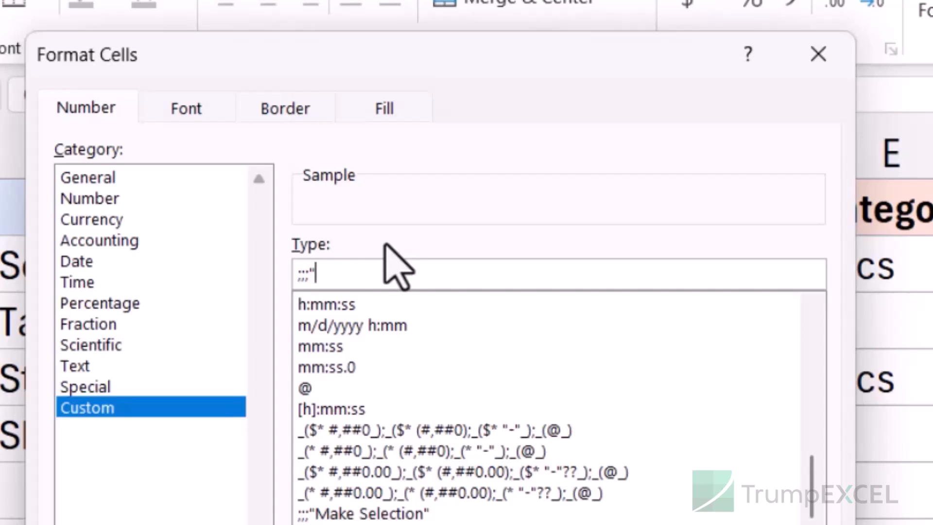
{"action": "type", "text": "Please Se"}
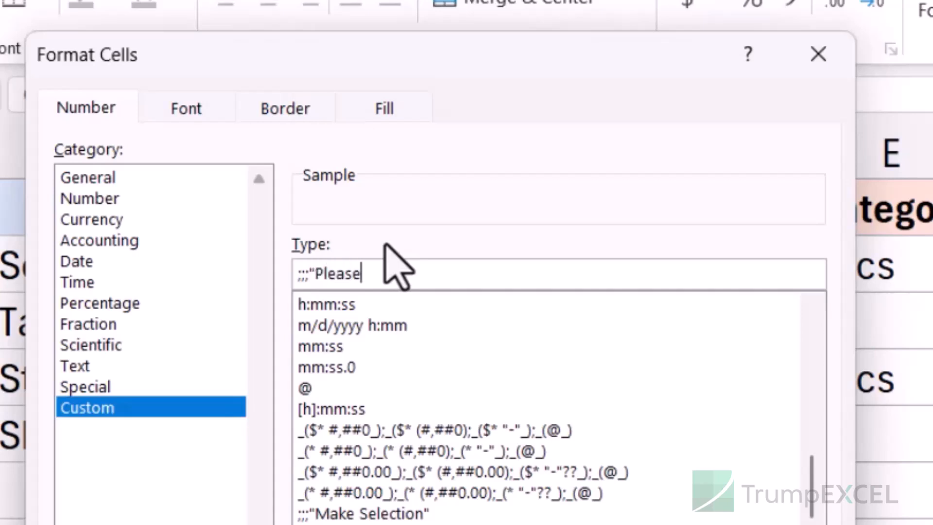
{"action": "type", "text": "lect\""}
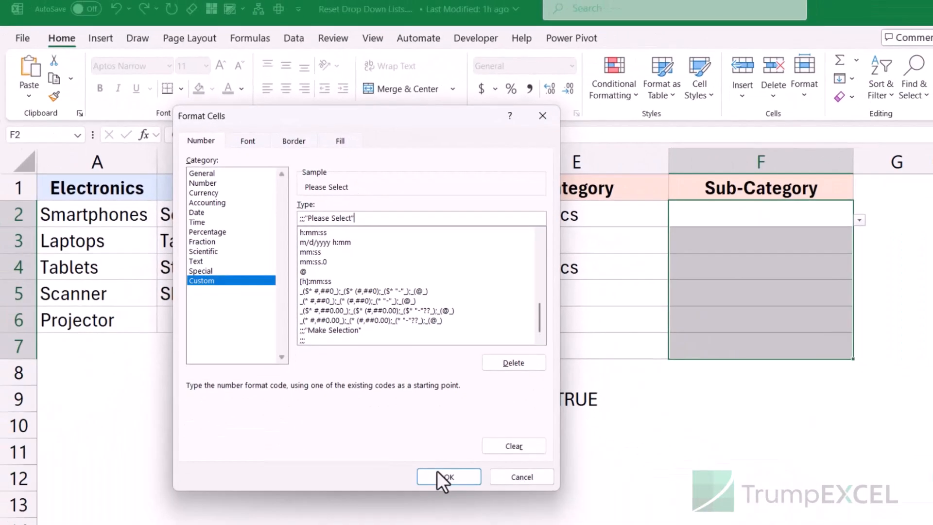
{"action": "left_click", "coordinate": [436, 470]}
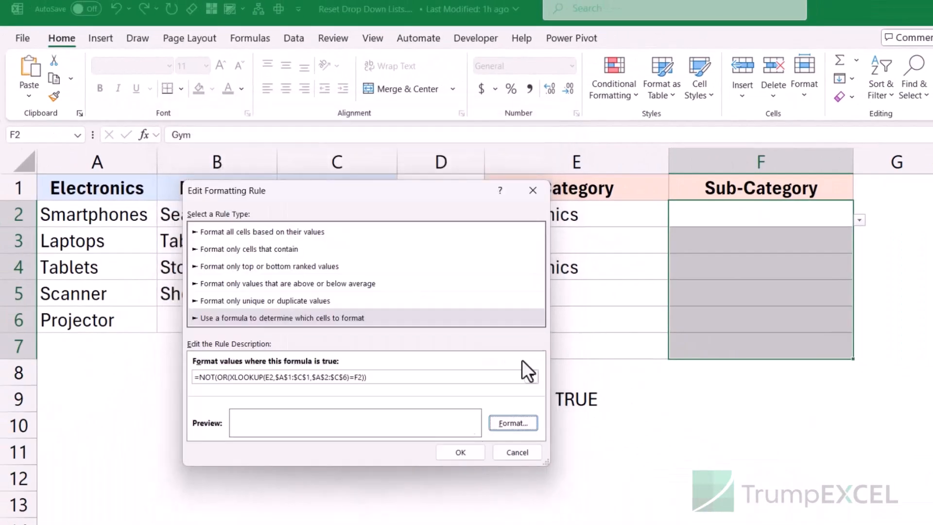
{"action": "left_click", "coordinate": [466, 451]}
{"action": "left_click", "coordinate": [525, 415]}
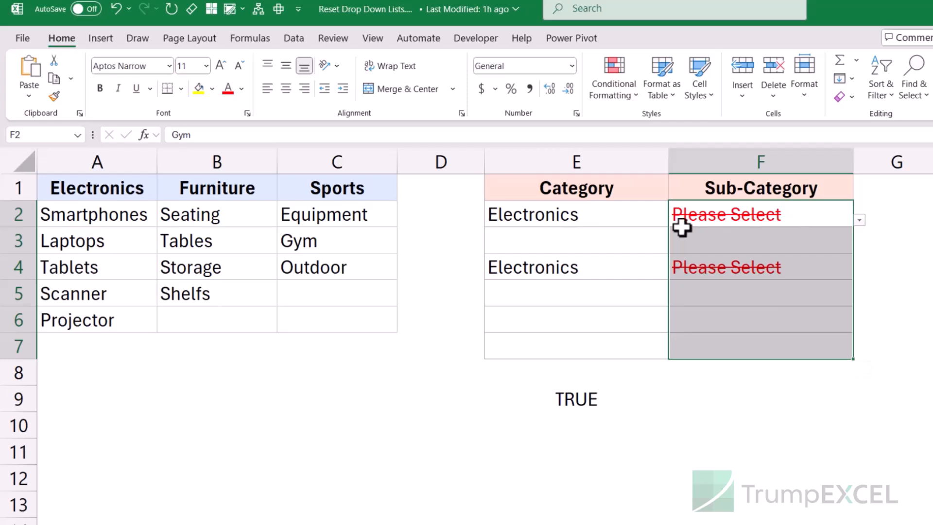
Step: Inspect E2 and F2, set the category in E2 to Sports, and check how F2 displays
{"action": "left_click", "coordinate": [642, 220]}
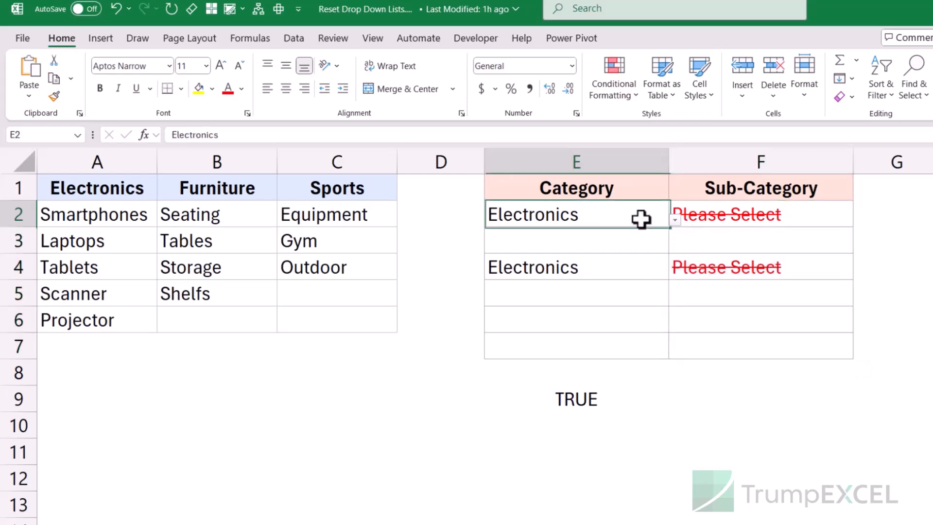
{"action": "left_click", "coordinate": [732, 220]}
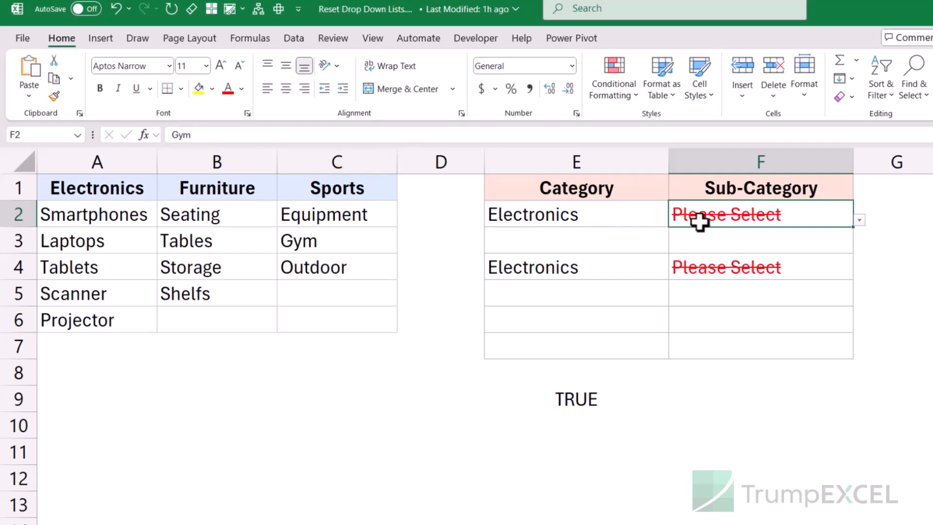
{"action": "left_click", "coordinate": [625, 212]}
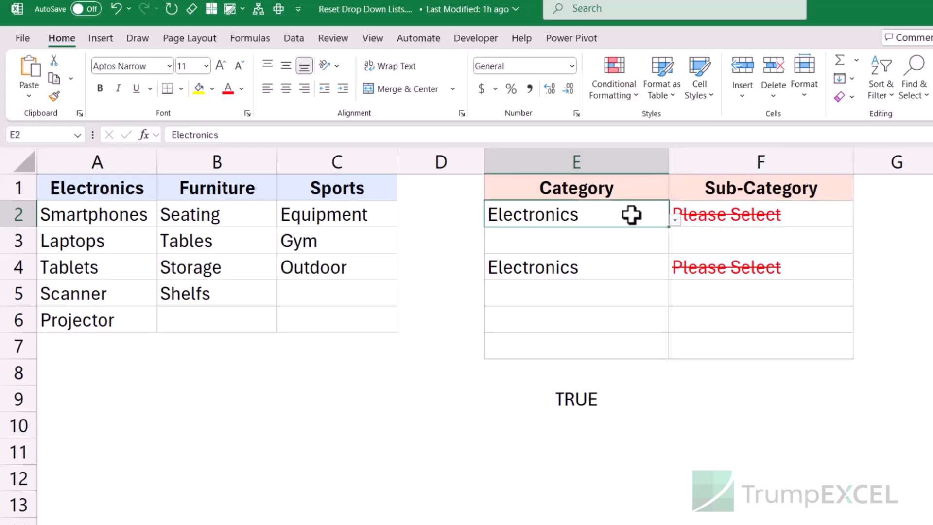
{"action": "left_click", "coordinate": [675, 221]}
{"action": "left_click", "coordinate": [651, 259]}
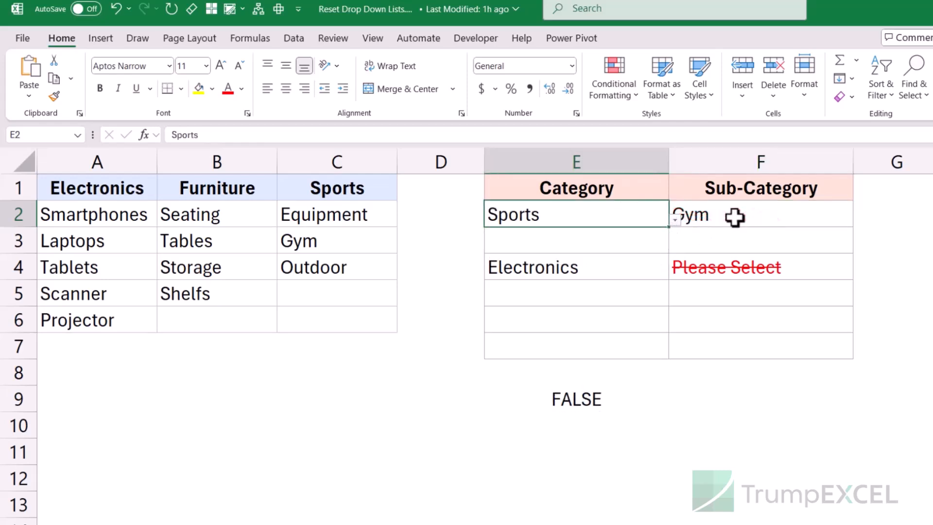
{"action": "left_click", "coordinate": [681, 217]}
Step: Change the category in E2 to Furniture, inspect F2, and check how the sheet looks in the print preview
{"action": "left_click", "coordinate": [648, 217]}
{"action": "left_click", "coordinate": [675, 221]}
{"action": "left_click", "coordinate": [652, 247]}
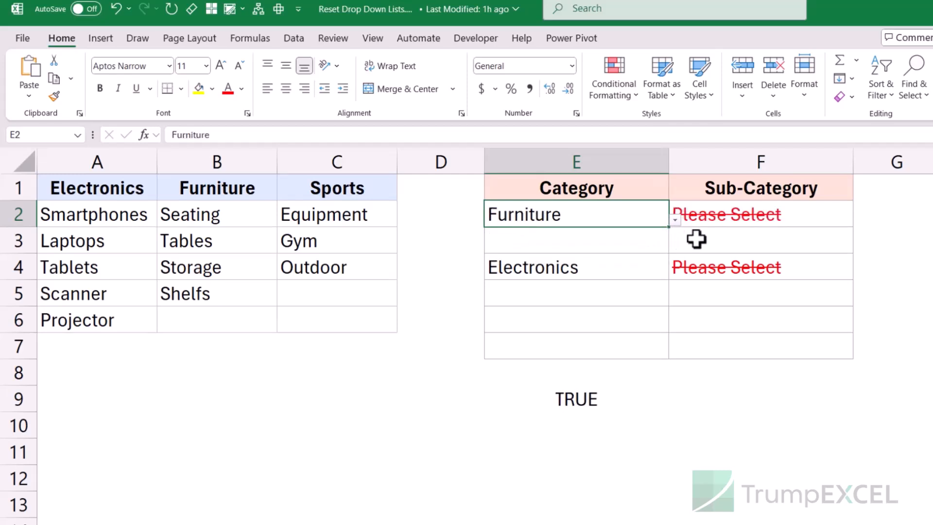
{"action": "left_click", "coordinate": [721, 217]}
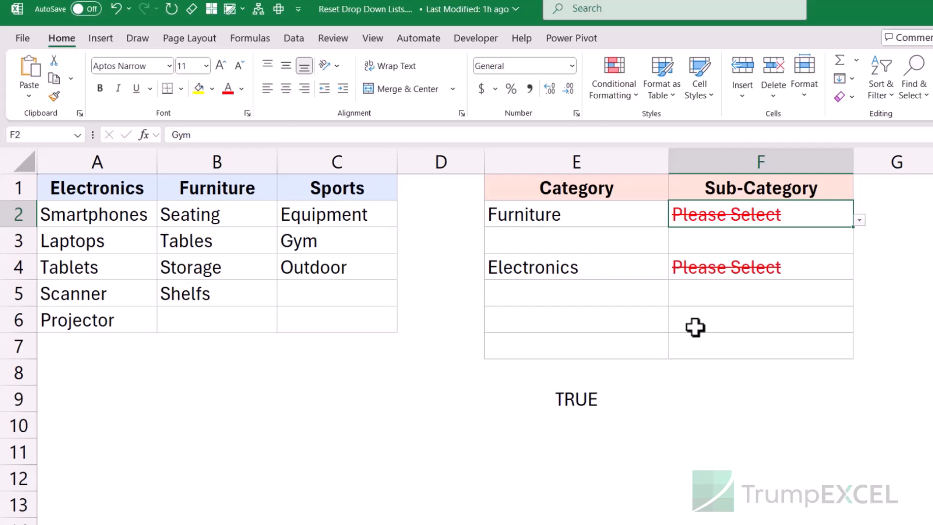
{"action": "key", "text": "ctrl+p"}
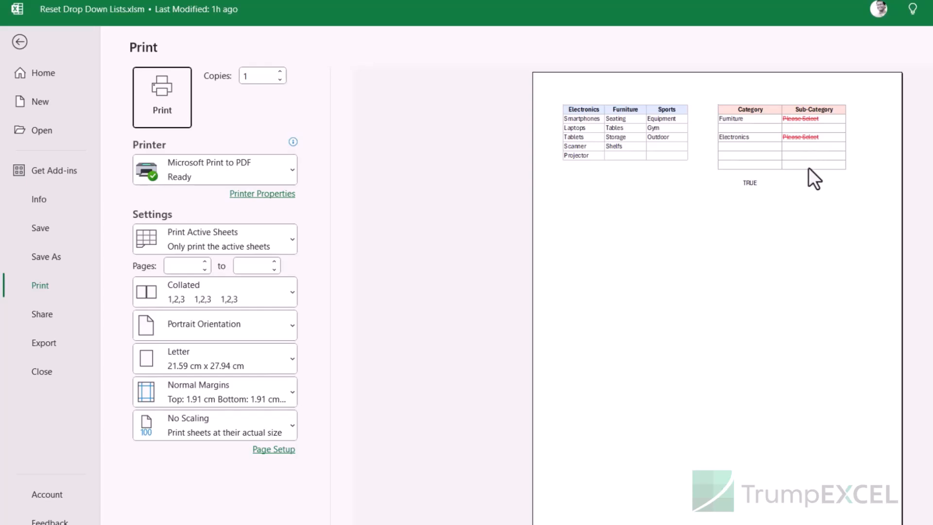
{"action": "key", "text": "Escape"}
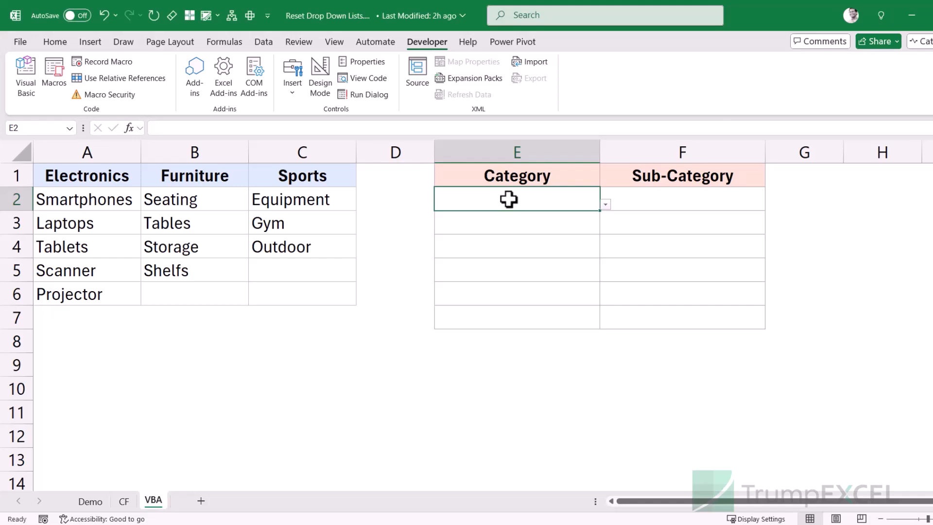
Step: On the VBA sheet, choose Furniture as the category in E2 and Storage as the sub-category in F2
{"action": "left_click", "coordinate": [606, 204]}
{"action": "left_click", "coordinate": [599, 227]}
{"action": "left_click", "coordinate": [758, 209]}
{"action": "left_click", "coordinate": [772, 205]}
{"action": "left_click", "coordinate": [752, 239]}
Step: Change the category in E2 of the VBA sheet to Electronics and check the sub-category in F2
{"action": "left_click", "coordinate": [581, 200]}
{"action": "left_click", "coordinate": [605, 204]}
{"action": "left_click", "coordinate": [590, 217]}
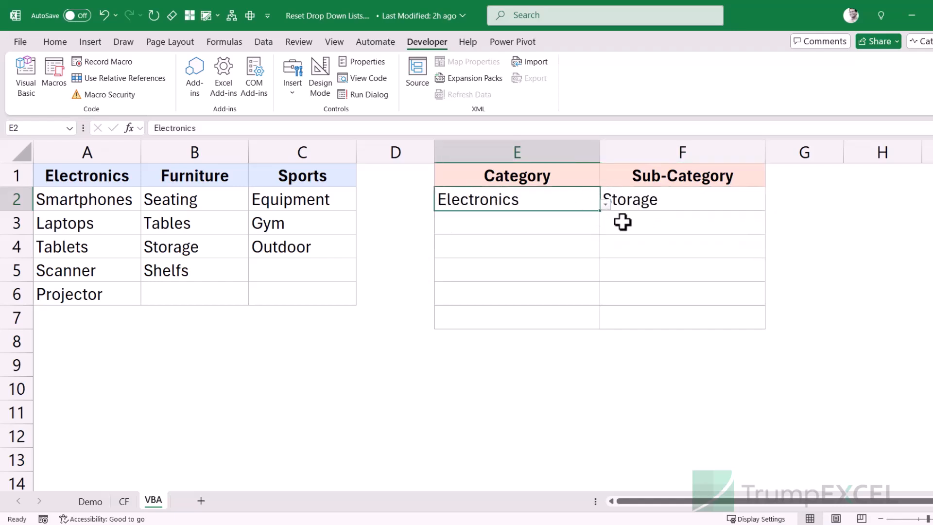
{"action": "left_click", "coordinate": [623, 223]}
{"action": "left_click", "coordinate": [575, 229]}
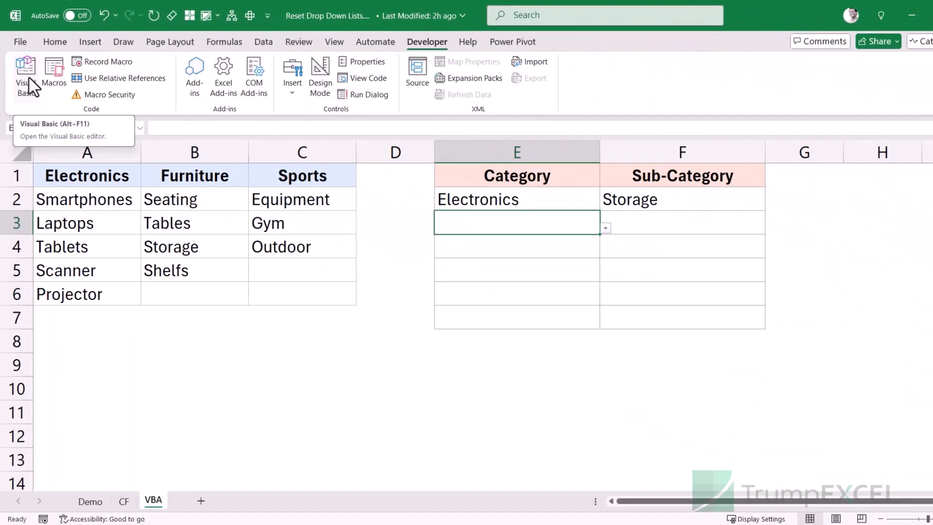
Step: Switch to the Visual Basic editor and open the code window of Sheet1 (VBA)
{"action": "left_click", "coordinate": [57, 151]}
{"action": "left_click_drag", "start_coordinate": [290, 78], "coordinate": [404, 33]}
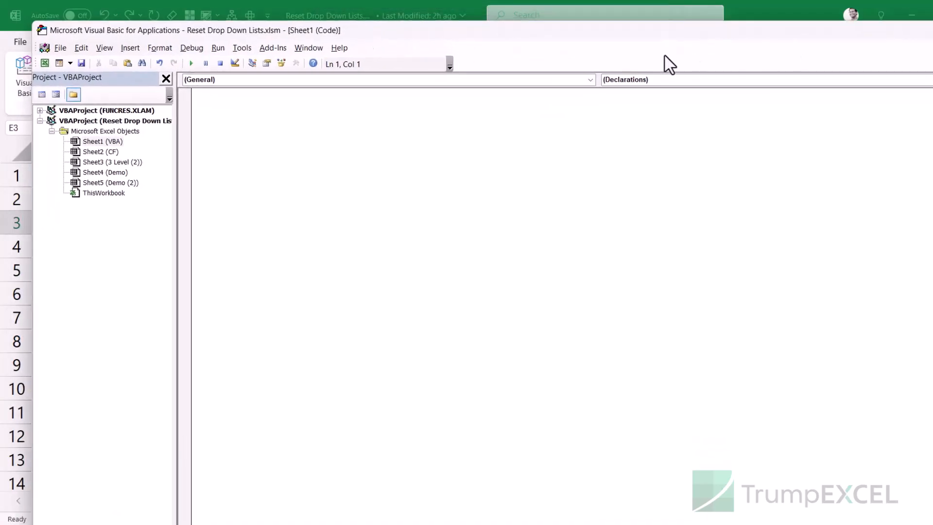
{"action": "left_click", "coordinate": [547, 89]}
{"action": "left_click", "coordinate": [137, 48]}
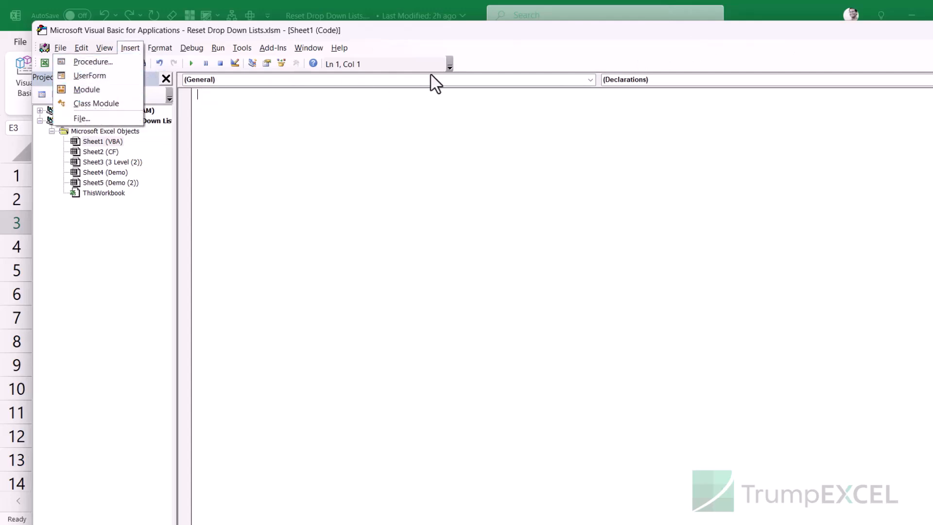
{"action": "key", "text": "Escape"}
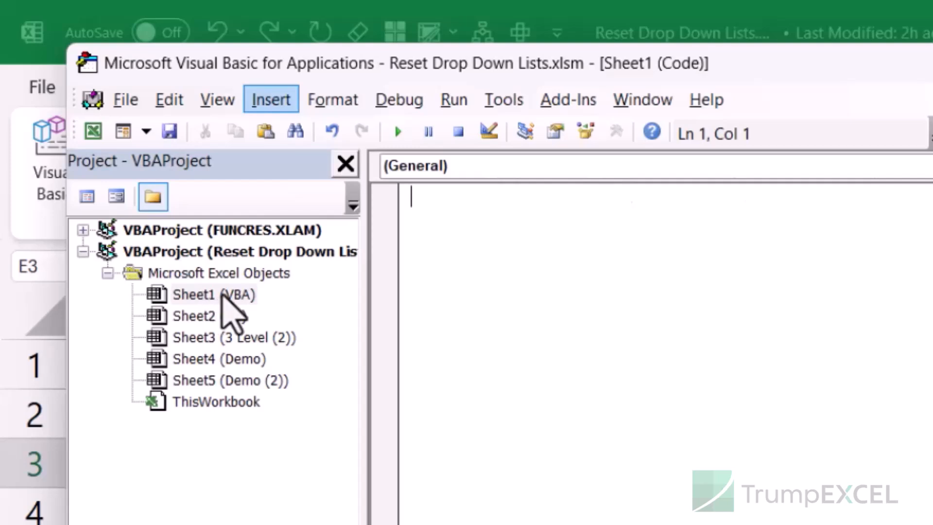
{"action": "left_click", "coordinate": [229, 297]}
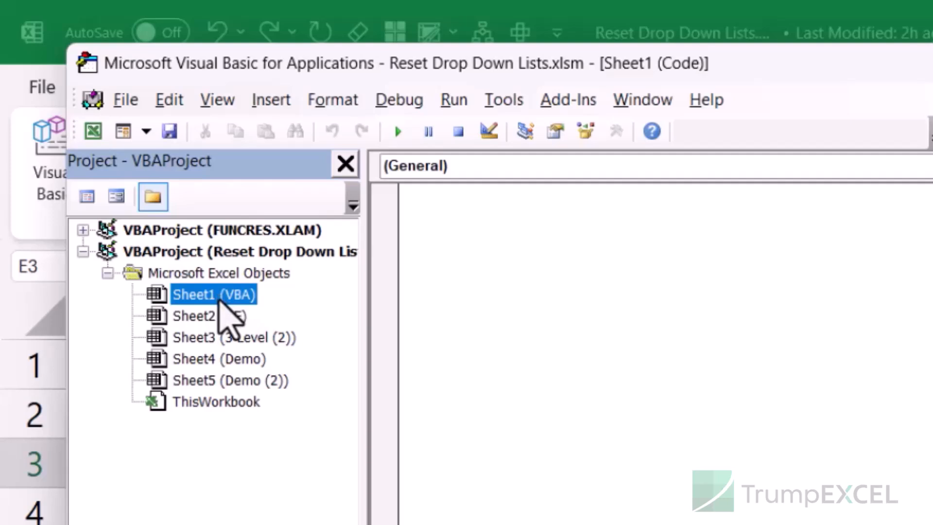
{"action": "double_click", "coordinate": [219, 299]}
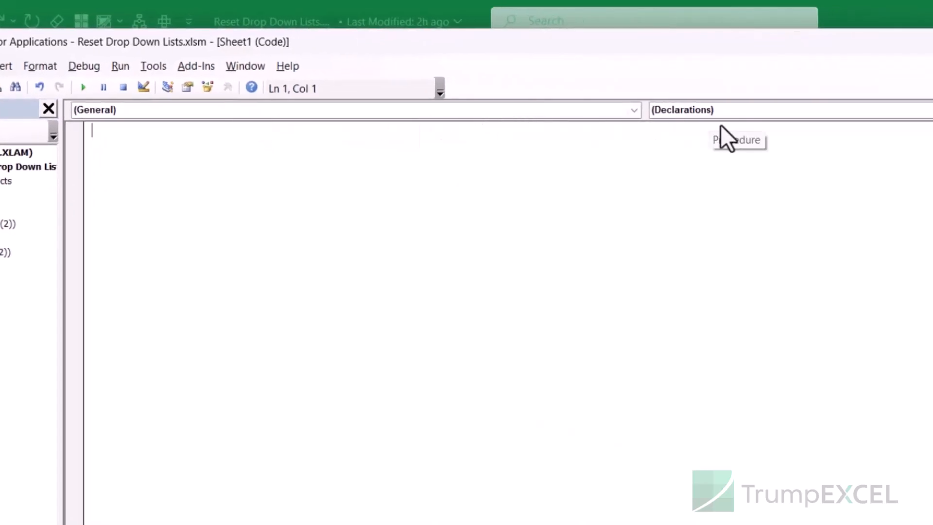
{"action": "left_click", "coordinate": [272, 116]}
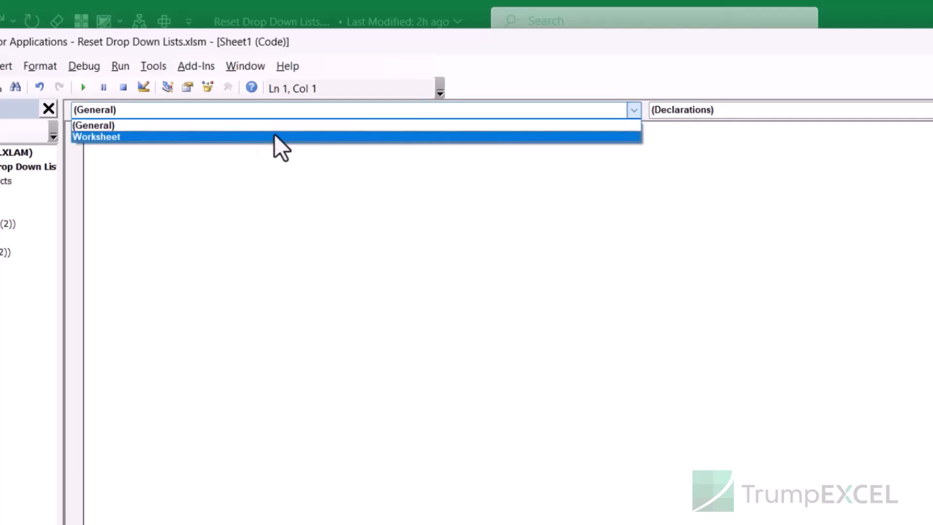
{"action": "left_click", "coordinate": [271, 137]}
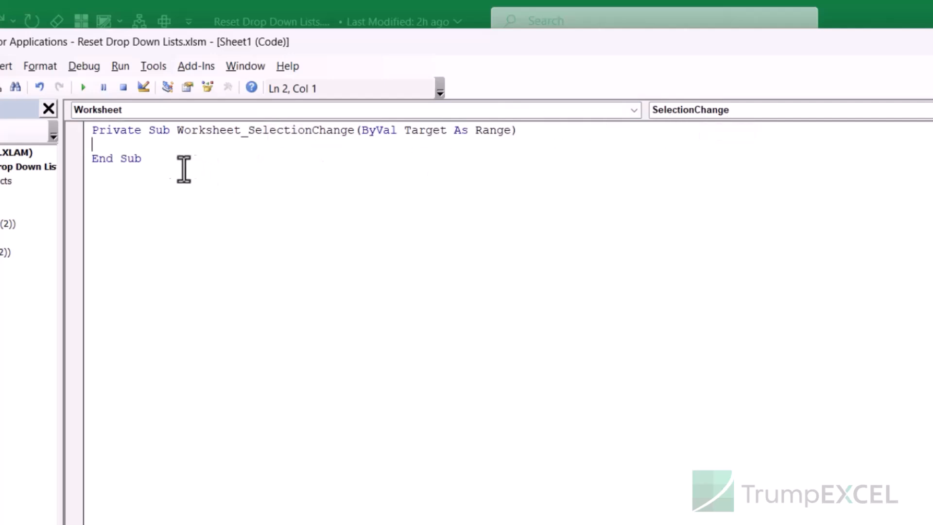
{"action": "left_click_drag", "start_coordinate": [142, 160], "coordinate": [79, 138]}
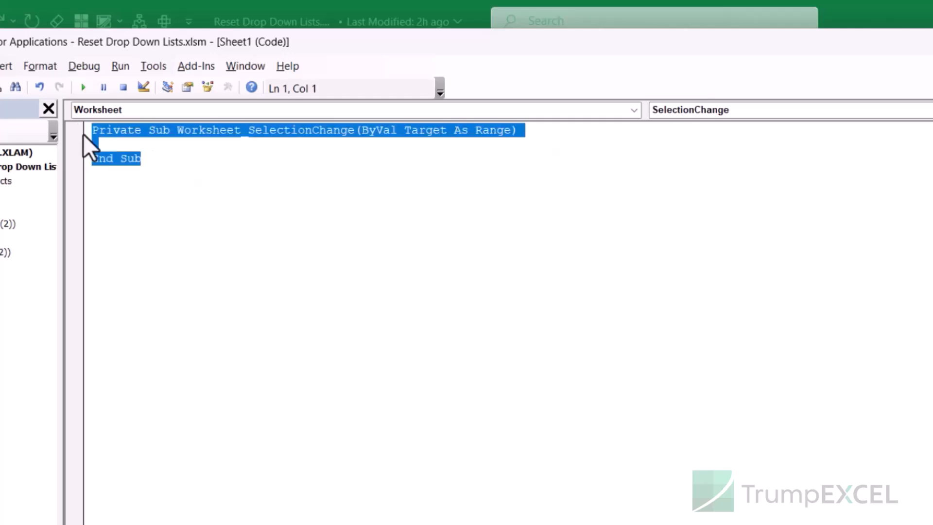
{"action": "key", "text": "Delete"}
Step: Choose the Worksheet object in Sheet1's code window and add an empty Worksheet_Change event procedure
{"action": "left_click", "coordinate": [564, 111]}
{"action": "left_click", "coordinate": [561, 135]}
{"action": "left_click", "coordinate": [732, 112]}
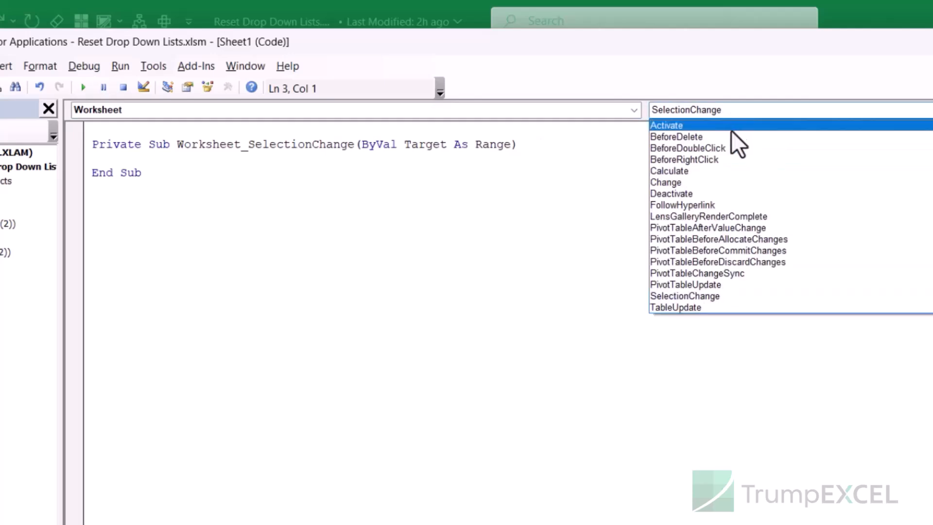
{"action": "left_click", "coordinate": [722, 181]}
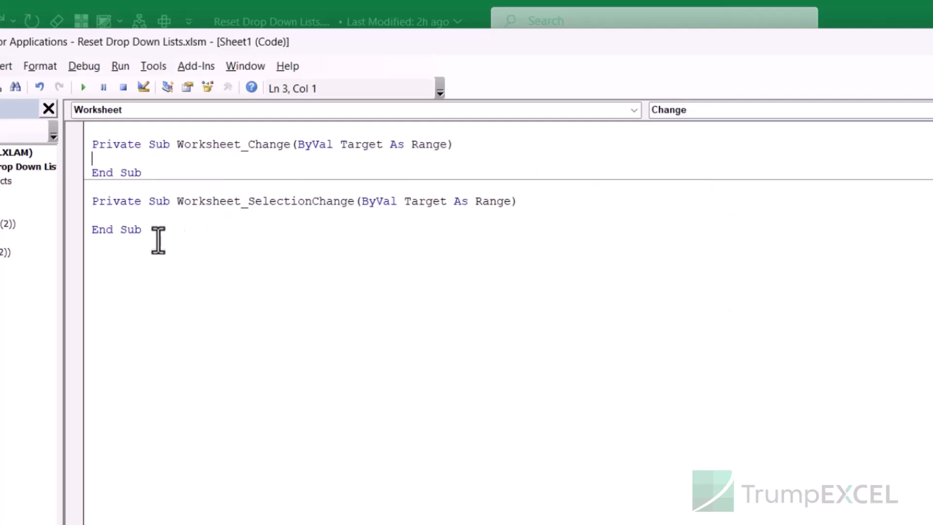
Step: Delete the empty Worksheet_SelectionChange procedure and the blank line below the Worksheet_Change procedure
{"action": "left_click_drag", "start_coordinate": [159, 237], "coordinate": [93, 201]}
{"action": "key", "text": "Delete"}
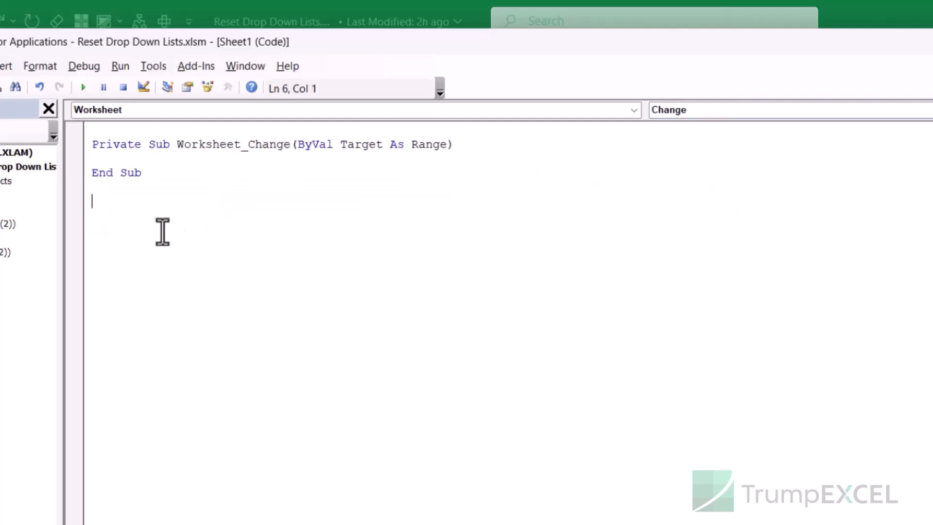
{"action": "key", "text": "BackSpace"}
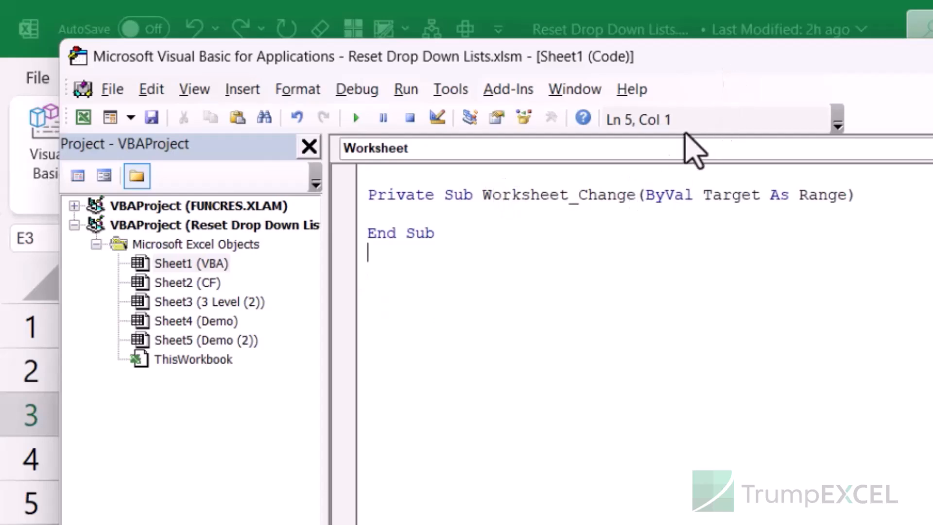
Step: Inside the Worksheet_Change procedure, write a MsgBox statement that displays a person's full name
{"action": "left_click", "coordinate": [545, 223]}
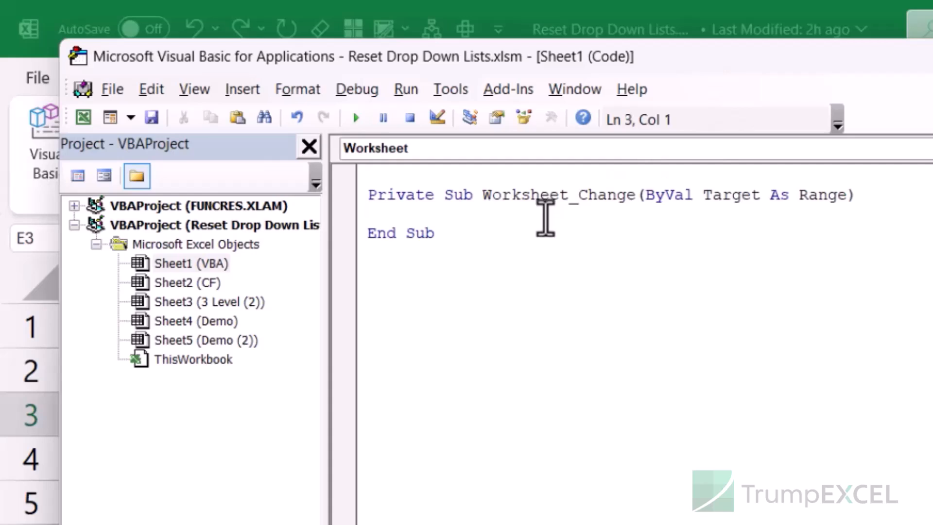
{"action": "type", "text": "msgbox"}
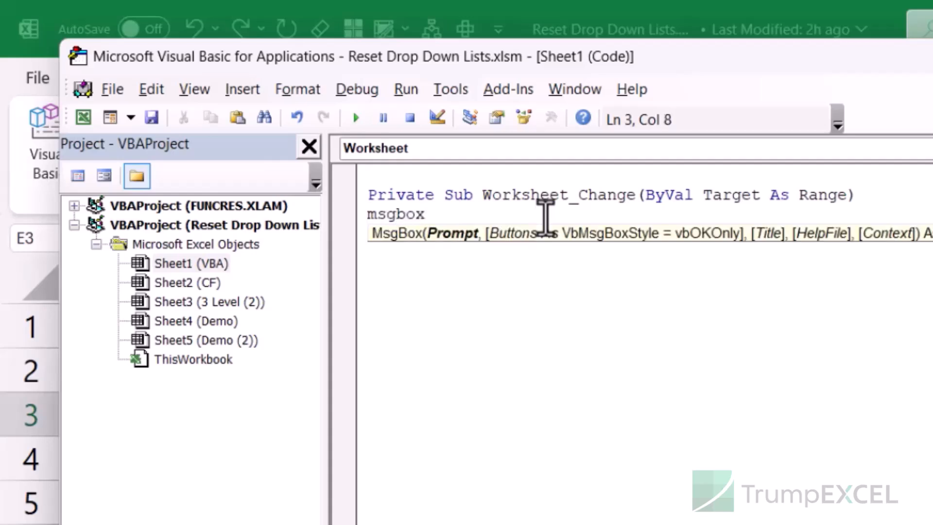
{"action": "type", "text": " \"Sumit Bans"}
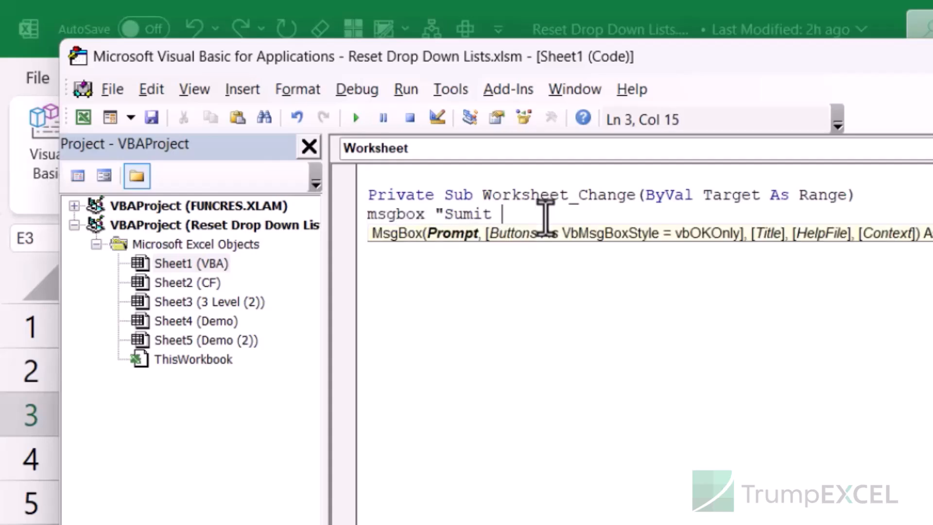
{"action": "type", "text": "al\""}
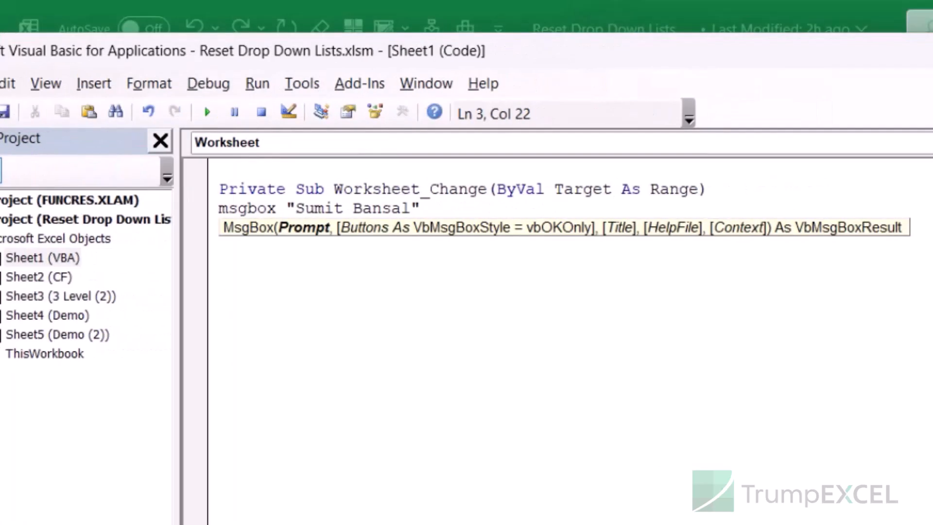
Step: Switch to Excel and test the event by entering sdfsdf in cell C8, closing the message box
{"action": "key", "text": "alt+F11"}
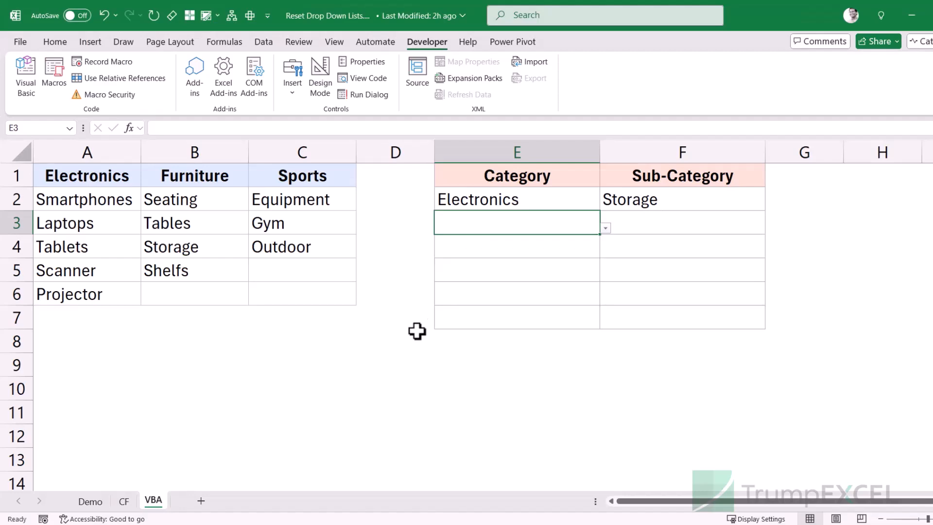
{"action": "double_click", "coordinate": [340, 341]}
{"action": "type", "text": "sdfsdf"}
{"action": "key", "text": "Return"}
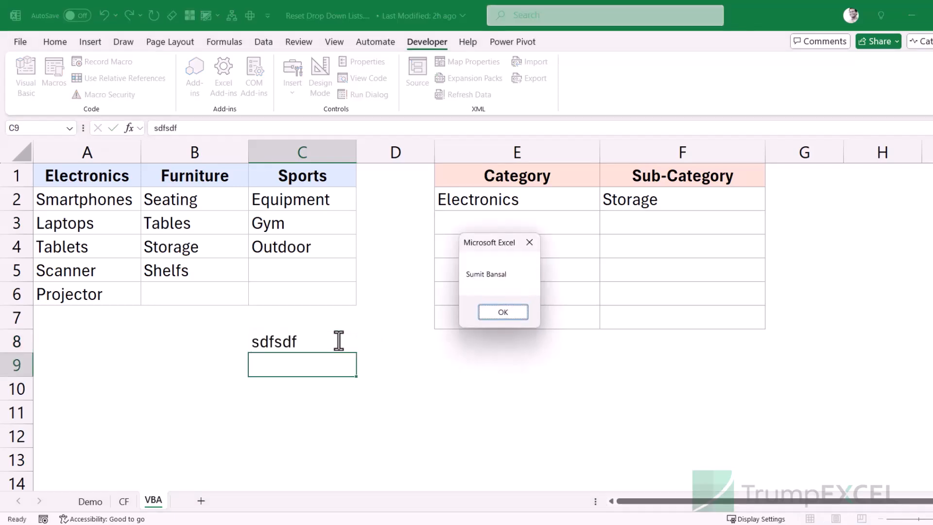
{"action": "left_click", "coordinate": [490, 311]}
Step: Choose Furniture as the category in E3 and Storage as the sub-category in F3, closing the message box each time
{"action": "left_click", "coordinate": [597, 229]}
{"action": "left_click", "coordinate": [605, 228]}
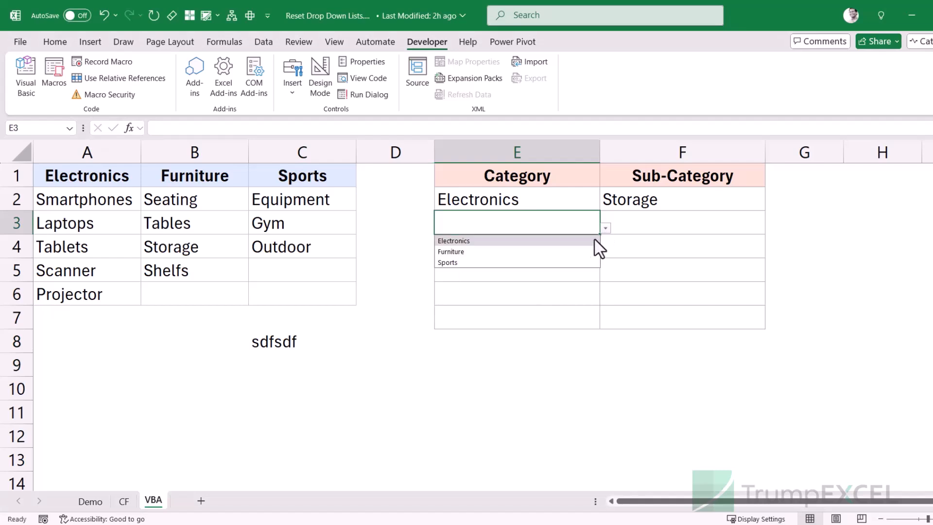
{"action": "left_click", "coordinate": [580, 250]}
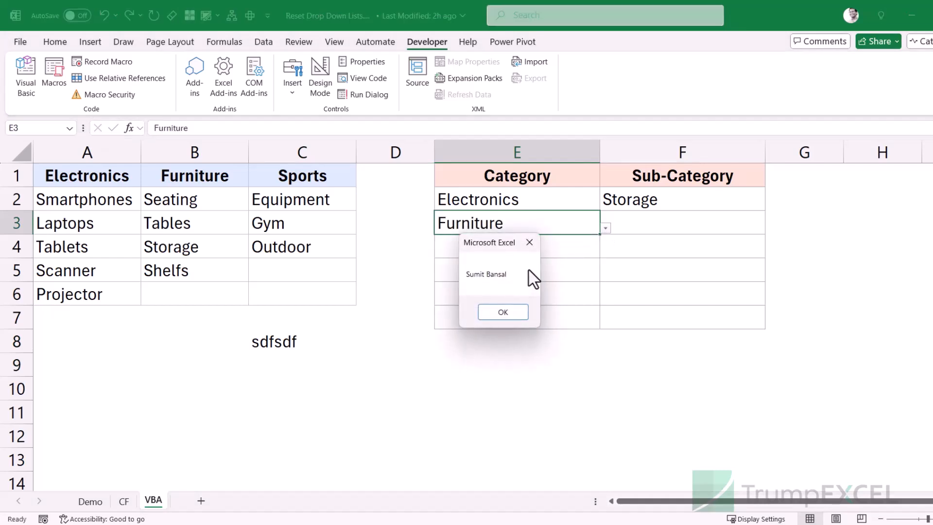
{"action": "left_click", "coordinate": [506, 312]}
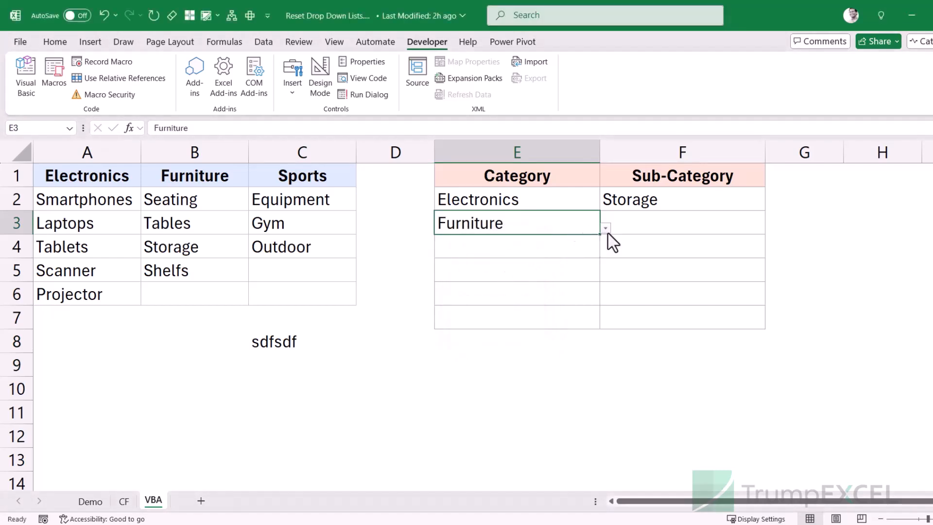
{"action": "left_click", "coordinate": [731, 232]}
{"action": "left_click", "coordinate": [770, 228]}
{"action": "left_click", "coordinate": [712, 262]}
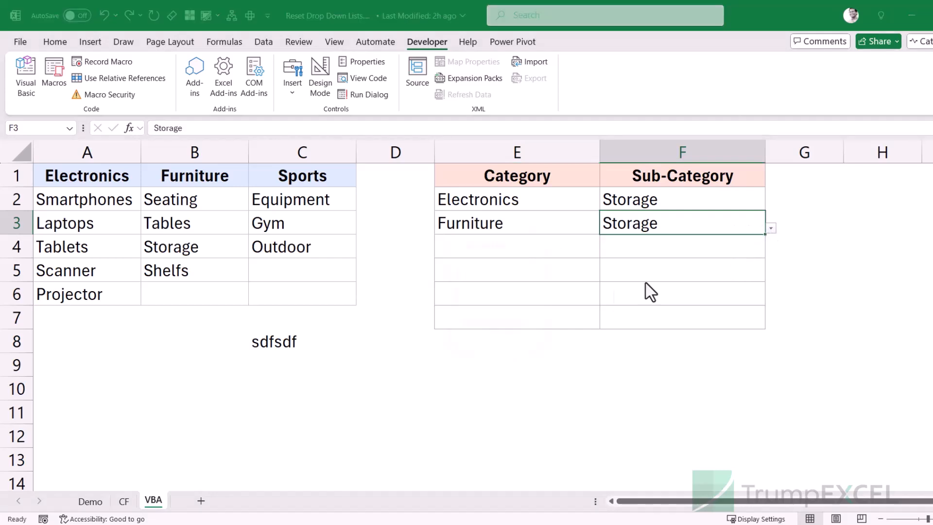
{"action": "left_click", "coordinate": [514, 313]}
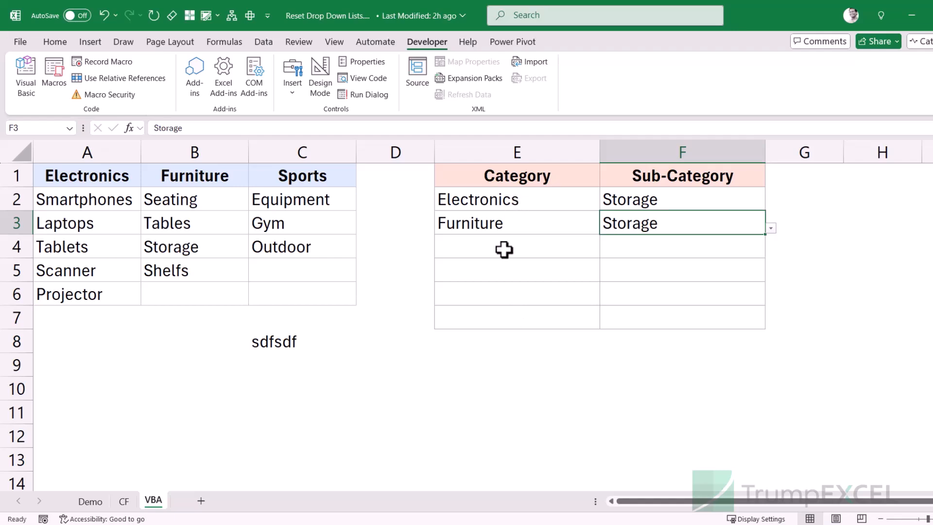
Step: Return to the Visual Basic editor, remove the MsgBox statement and leave blank lines inside the Worksheet_Change procedure
{"action": "key", "text": "alt+F11"}
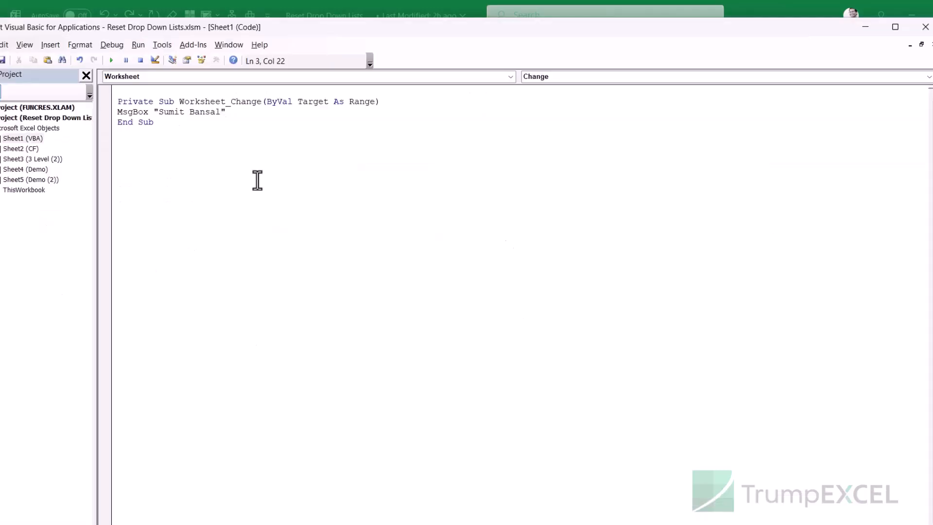
{"action": "left_click_drag", "start_coordinate": [119, 113], "coordinate": [227, 113]}
{"action": "key", "text": "Delete"}
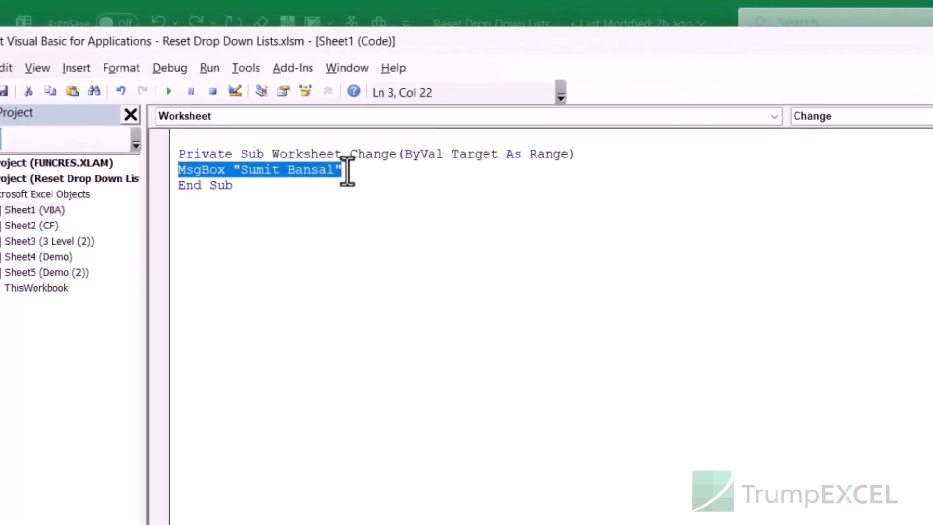
{"action": "key", "text": "Return"}
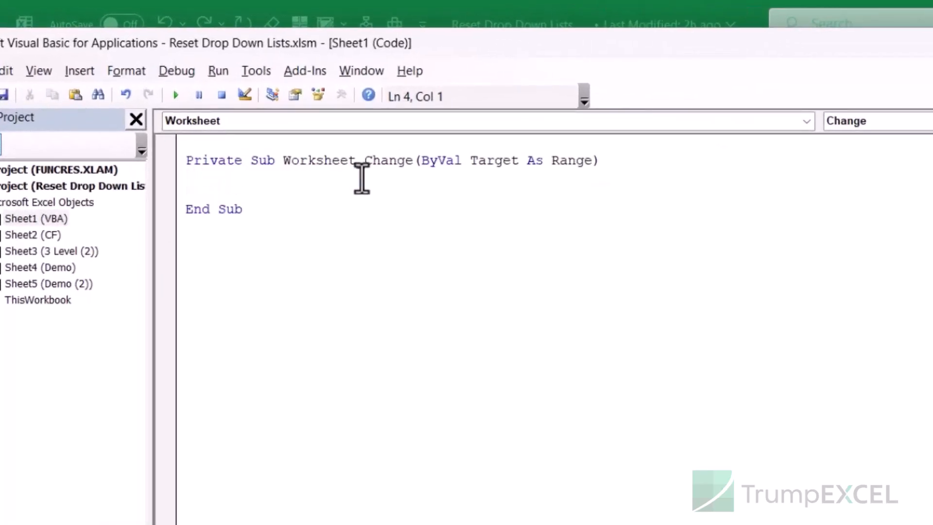
{"action": "key", "text": "Return"}
{"action": "key", "text": "Up"}
{"action": "key", "text": "Up"}
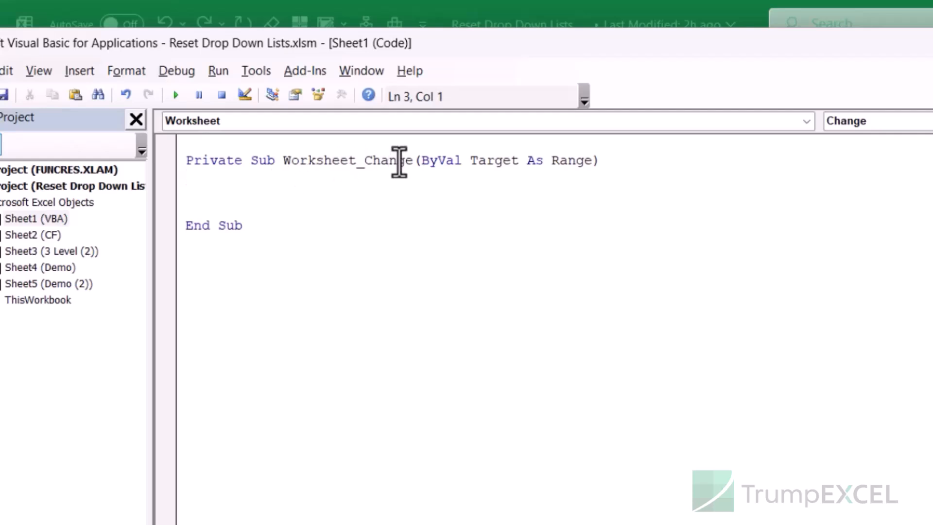
{"action": "left_click_drag", "start_coordinate": [284, 161], "coordinate": [425, 162]}
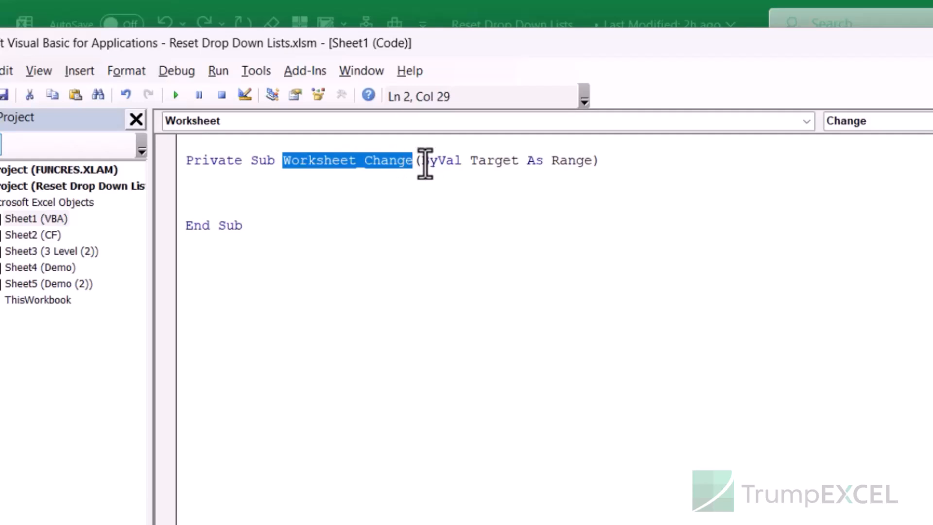
{"action": "left_click", "coordinate": [469, 160]}
{"action": "left_click_drag", "start_coordinate": [512, 159], "coordinate": [516, 159]}
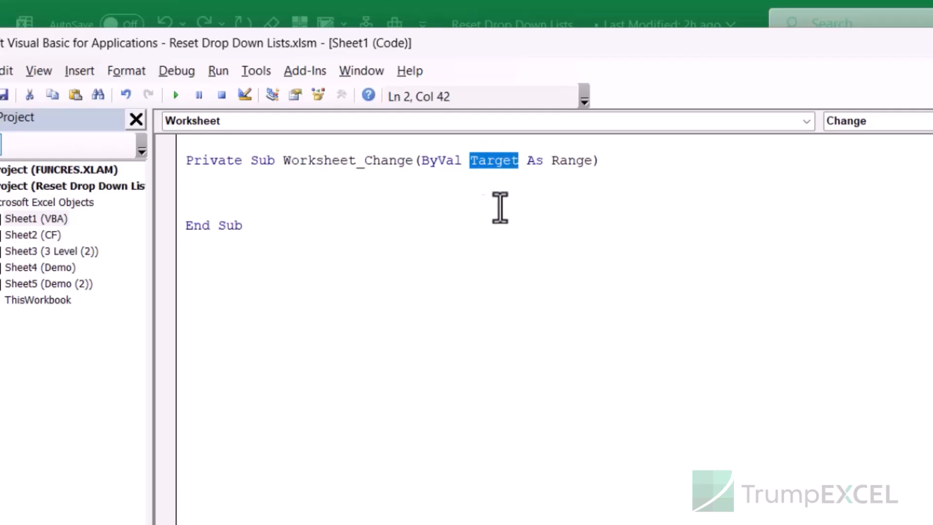
Step: Write the condition "If Target.Column = 5 Then" on the middle blank line of the Worksheet_Change procedure
{"action": "left_click", "coordinate": [419, 192]}
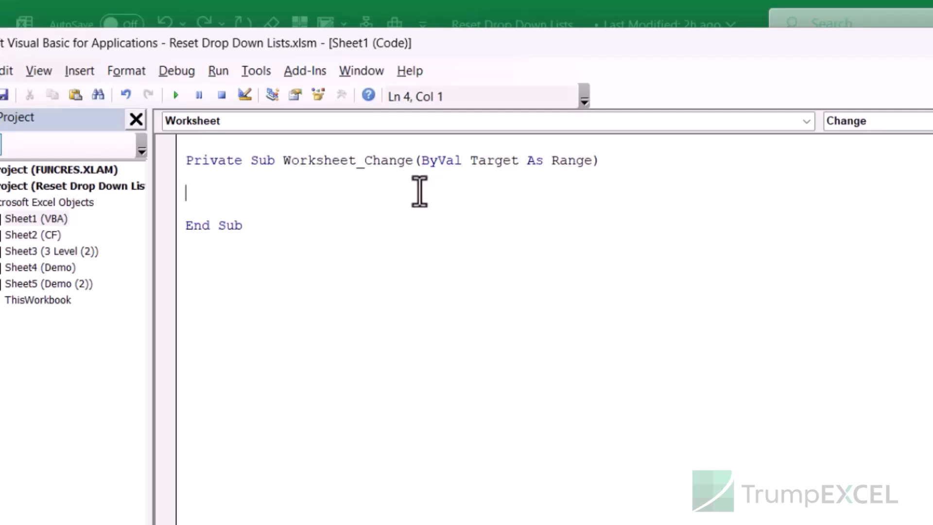
{"action": "type", "text": "If Target.Colu"}
{"action": "key", "text": "Tab"}
{"action": "type", "text": "= 5"}
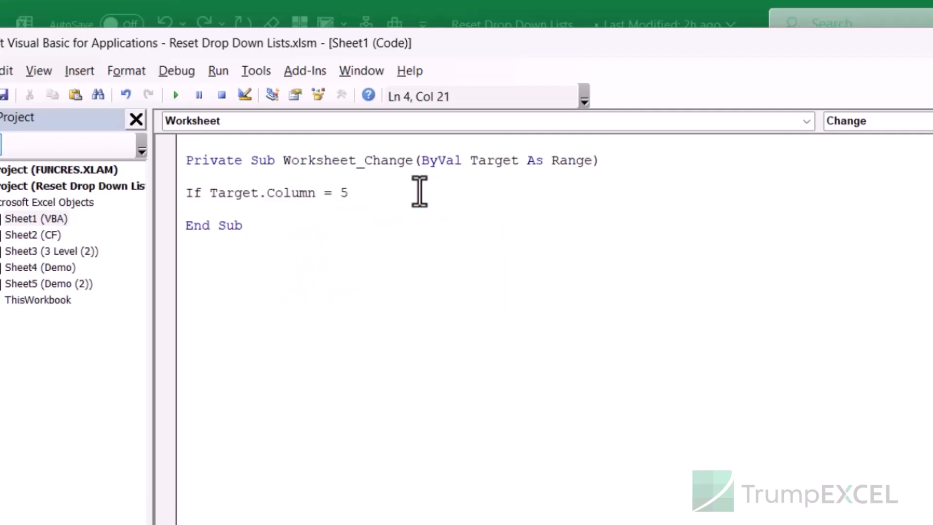
{"action": "type", "text": " Teh"}
{"action": "key", "text": "BackSpace"}
{"action": "key", "text": "BackSpace"}
{"action": "type", "text": "hen"}
Step: Close the condition block with End If, leaving blank lines inside it for its statement
{"action": "key", "text": "Return"}
{"action": "key", "text": "Return"}
{"action": "type", "text": "Edn"}
{"action": "key", "text": "BackSpace"}
{"action": "key", "text": "BackSpace"}
{"action": "type", "text": "nd If"}
{"action": "key", "text": "Up"}
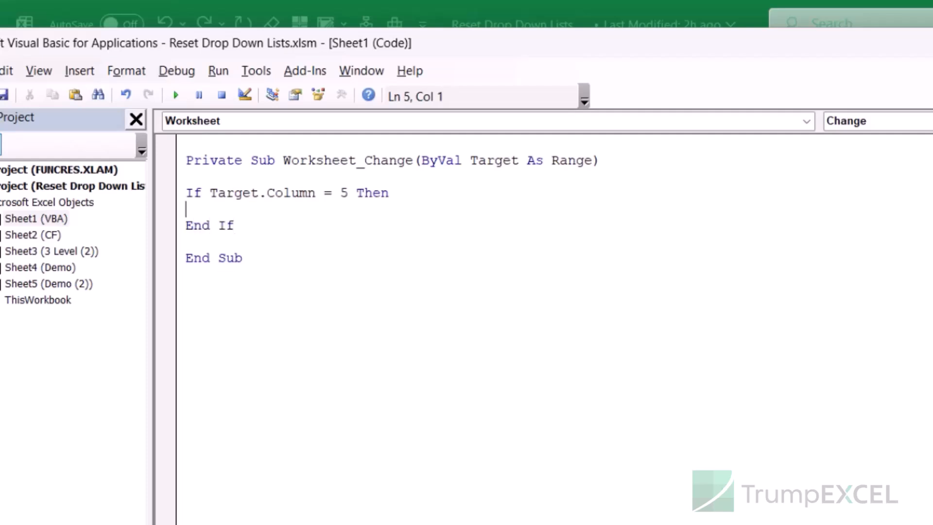
{"action": "key", "text": "Return"}
{"action": "key", "text": "Up"}
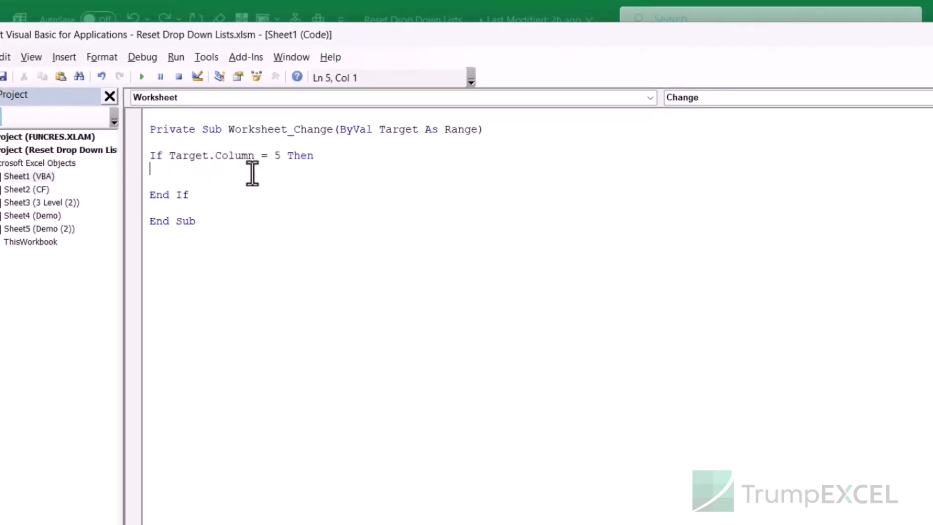
Step: After checking the category columns in the sheet, add Target.Offset(0,1).Value = "Make Selection" inside the If block
{"action": "left_click", "coordinate": [931, 34]}
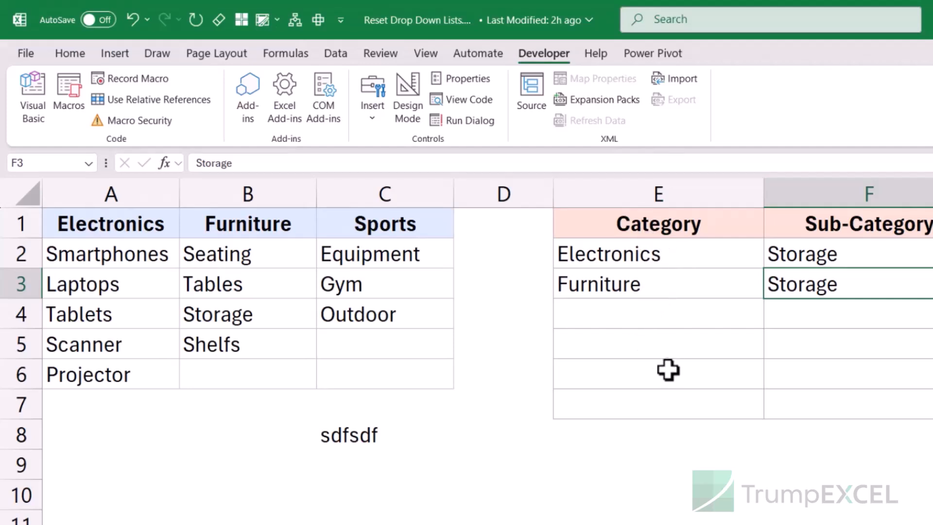
{"action": "key", "text": "alt+F11"}
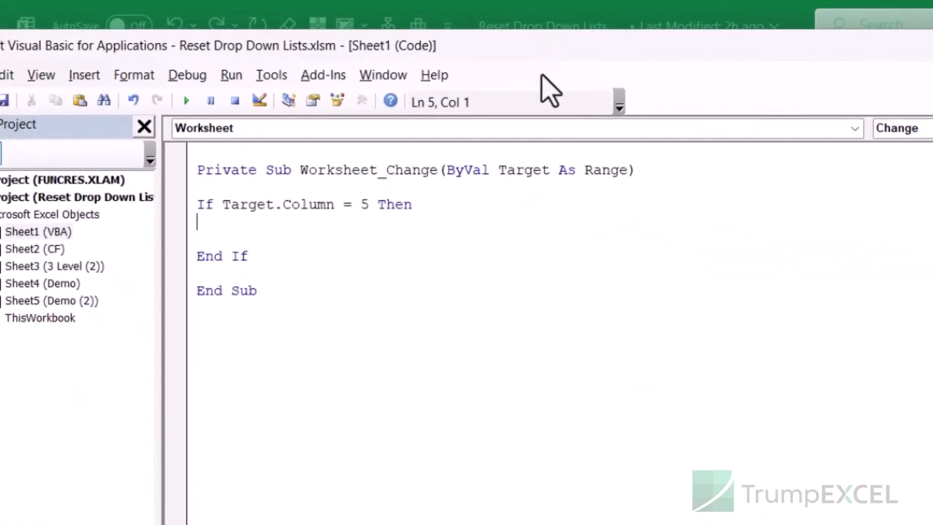
{"action": "type", "text": "Target."}
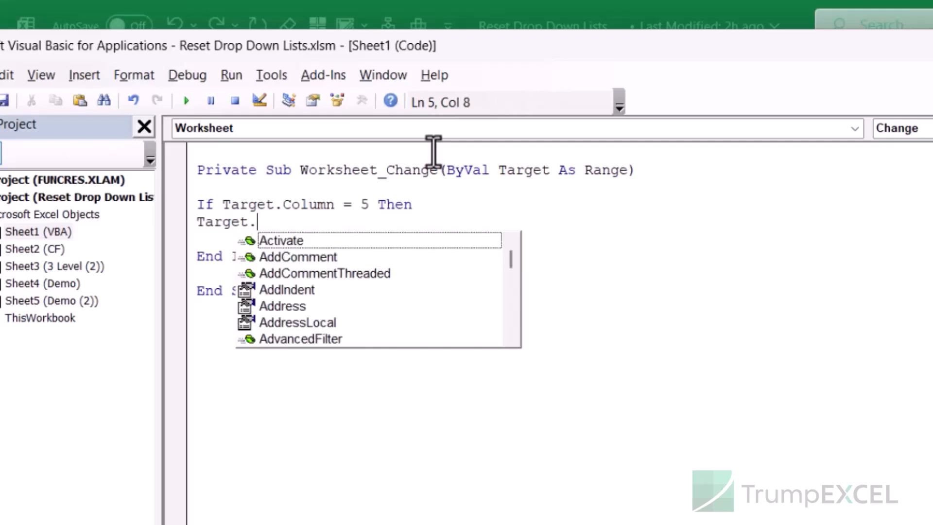
{"action": "type", "text": "Offset("}
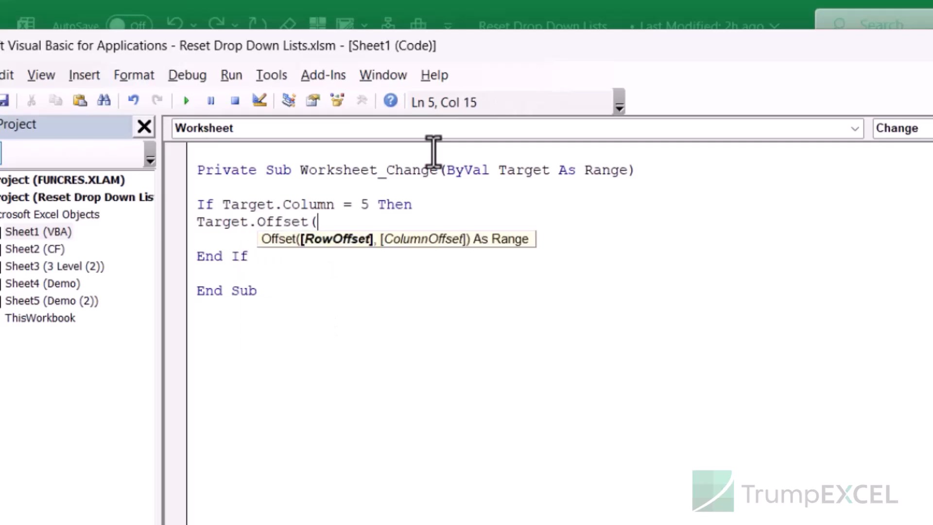
{"action": "type", "text": "0,1)"}
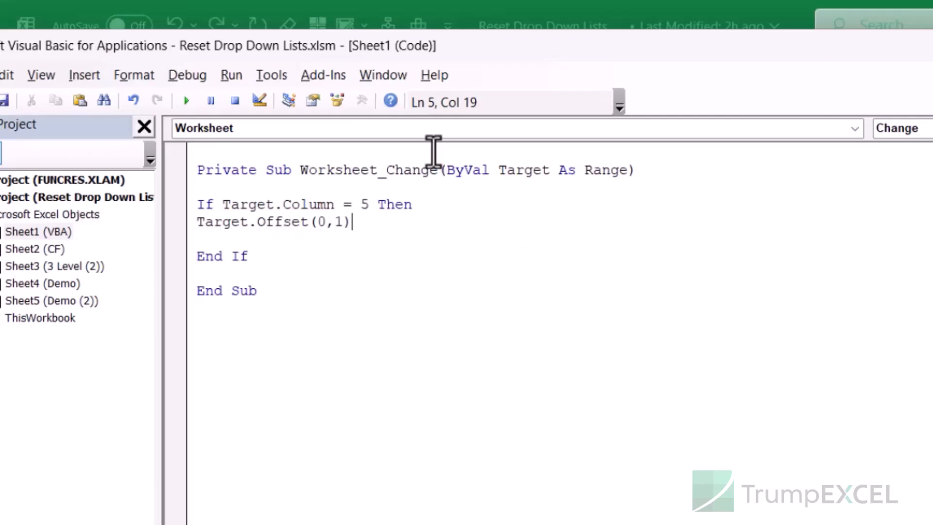
{"action": "type", "text": ".Value = "}
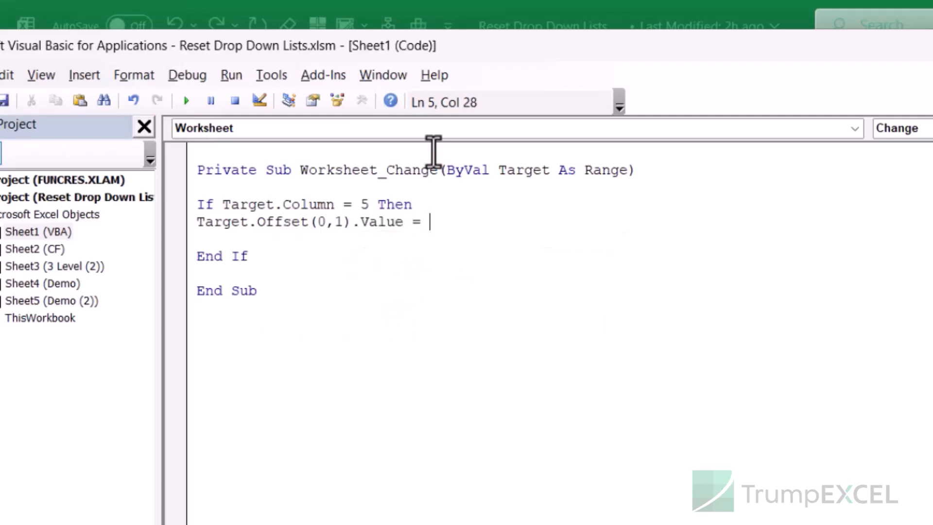
{"action": "type", "text": "\"\""}
{"action": "key", "text": "Left"}
{"action": "type", "text": "Make Selection"}
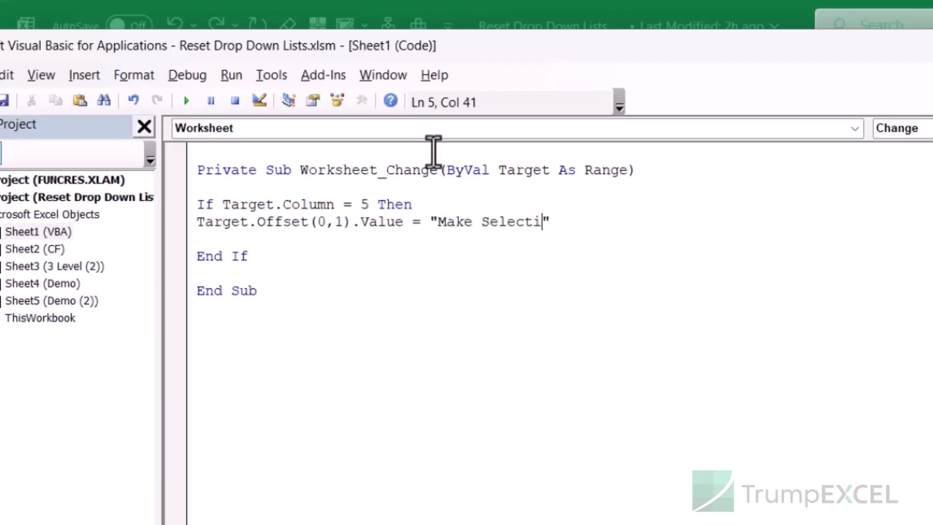
Step: Surround the assigned text with dashes so it reads "--- Make Selection ---"
{"action": "key", "text": "ctrl+Left"}
{"action": "key", "text": "ctrl+Left"}
{"action": "type", "text": "---"}
{"action": "key", "text": "Right"}
{"action": "key", "text": "Right"}
{"action": "key", "text": "Right"}
{"action": "key", "text": "Right"}
{"action": "key", "text": "Right"}
{"action": "key", "text": "Right"}
{"action": "key", "text": "Right"}
{"action": "key", "text": "Right"}
{"action": "key", "text": "Right"}
{"action": "key", "text": "Right"}
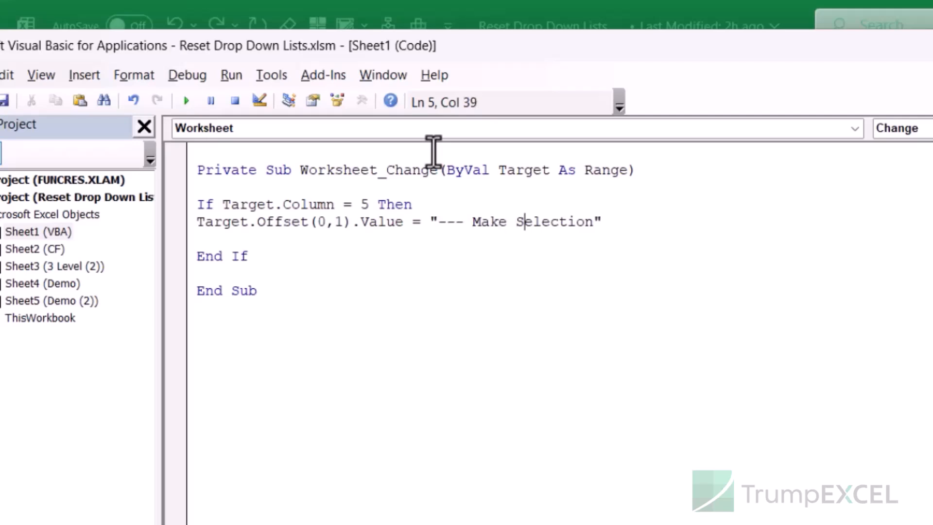
{"action": "key", "text": "Right"}
{"action": "key", "text": "Right"}
{"action": "key", "text": "Right"}
{"action": "key", "text": "Right"}
{"action": "type", "text": "---"}
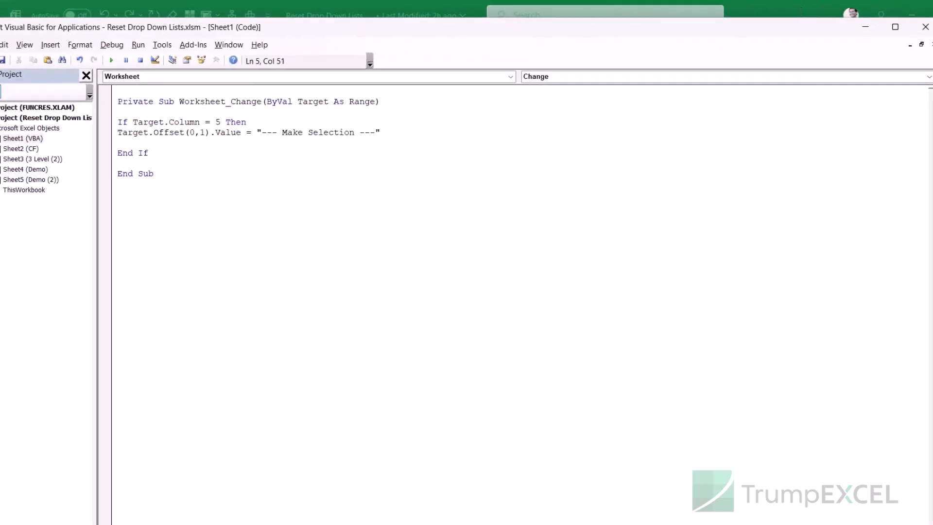
Step: Switch to Excel, change the category in E3 to Electronics and choose Scanner as the sub-category in F3
{"action": "key", "text": "alt+F11"}
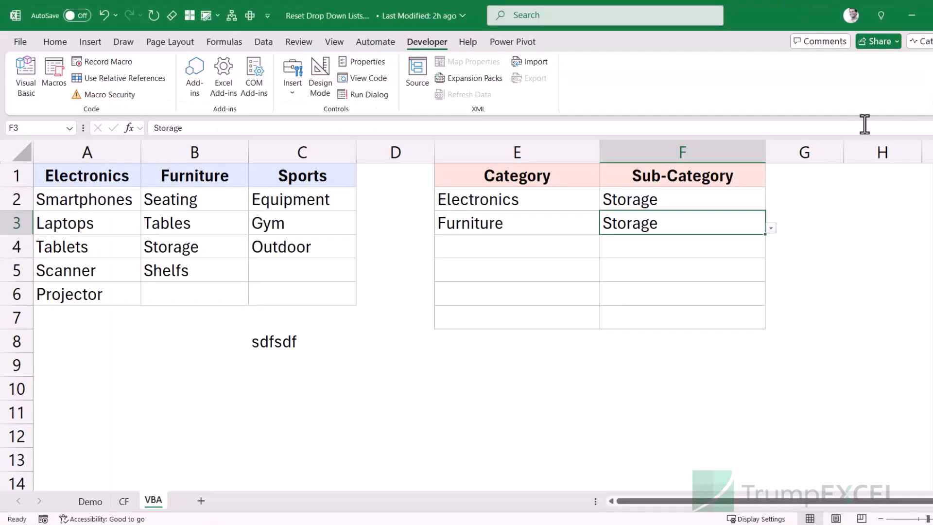
{"action": "left_click", "coordinate": [581, 227]}
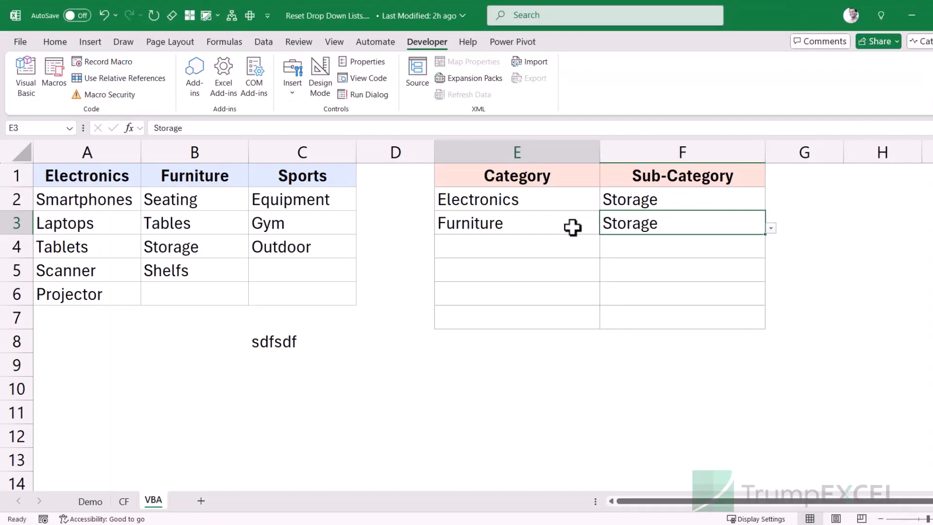
{"action": "left_click", "coordinate": [605, 228]}
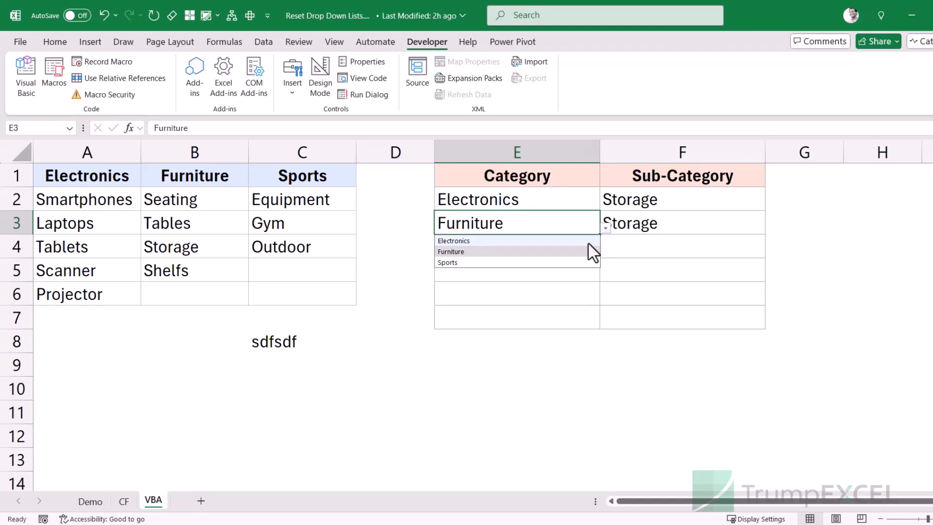
{"action": "left_click", "coordinate": [575, 241]}
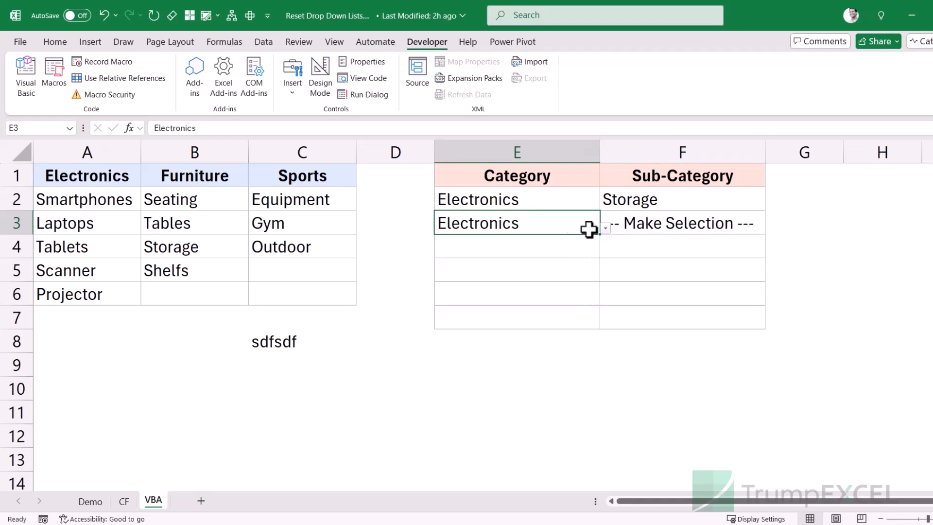
{"action": "left_click", "coordinate": [653, 224]}
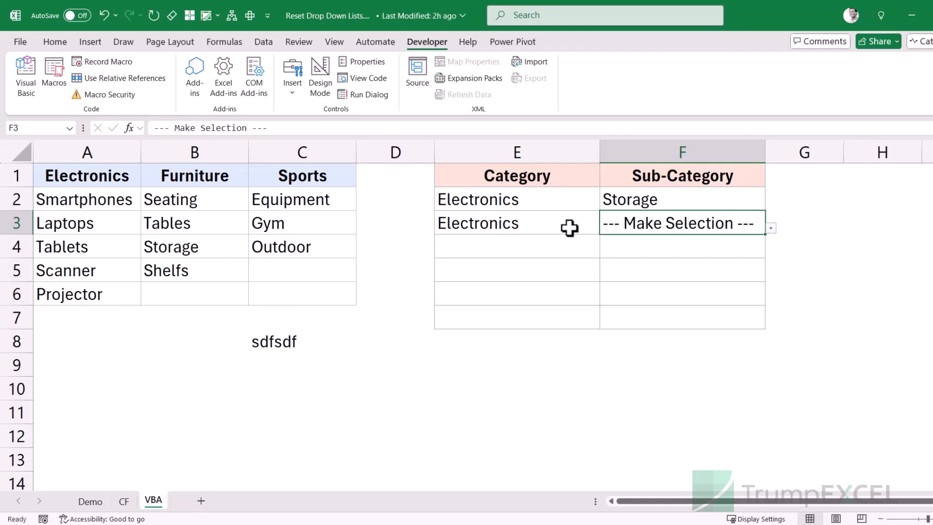
{"action": "left_click", "coordinate": [771, 228]}
{"action": "left_click", "coordinate": [730, 270]}
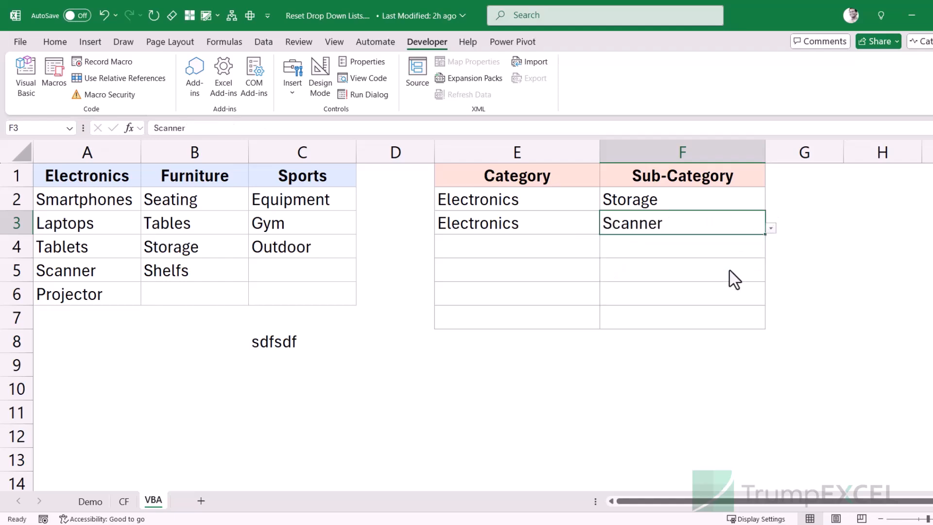
Step: Change the category in E3 to Sports and check the sub-category in F3
{"action": "left_click", "coordinate": [576, 228]}
{"action": "left_click", "coordinate": [606, 228]}
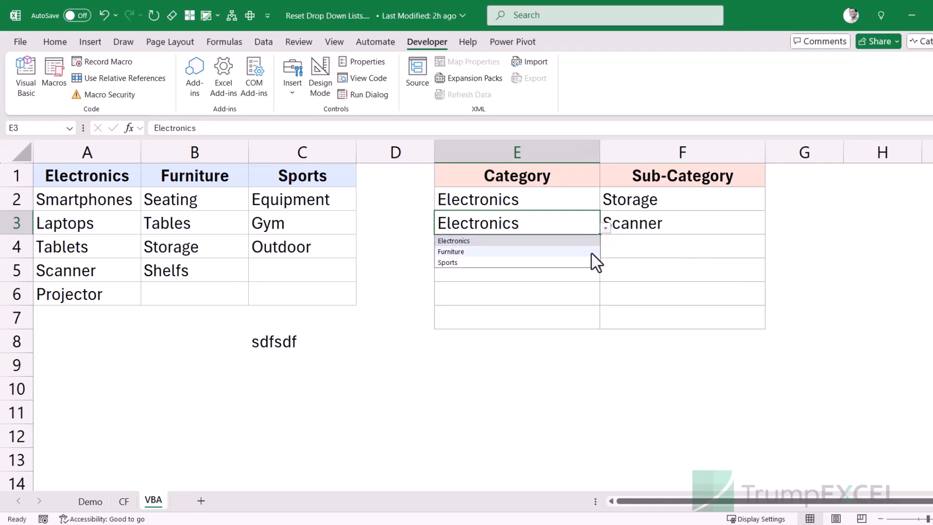
{"action": "left_click", "coordinate": [594, 262]}
{"action": "left_click", "coordinate": [659, 223]}
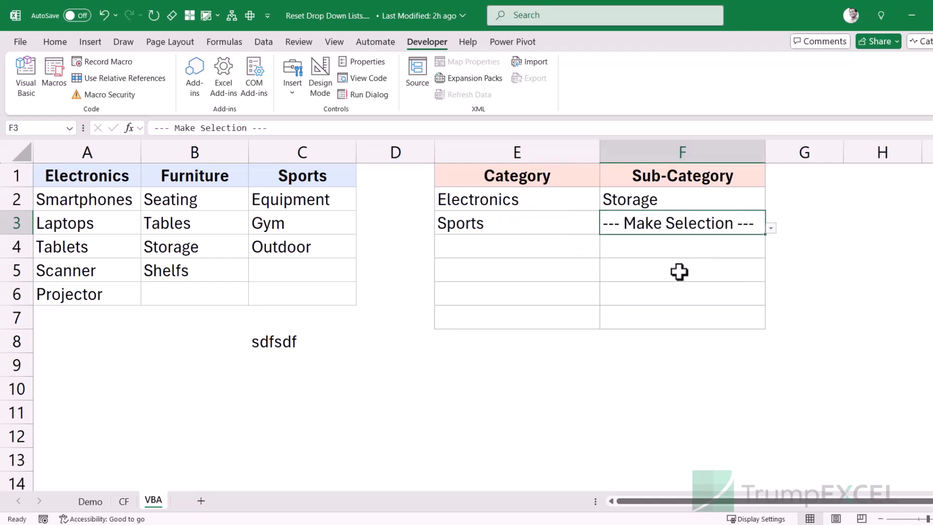